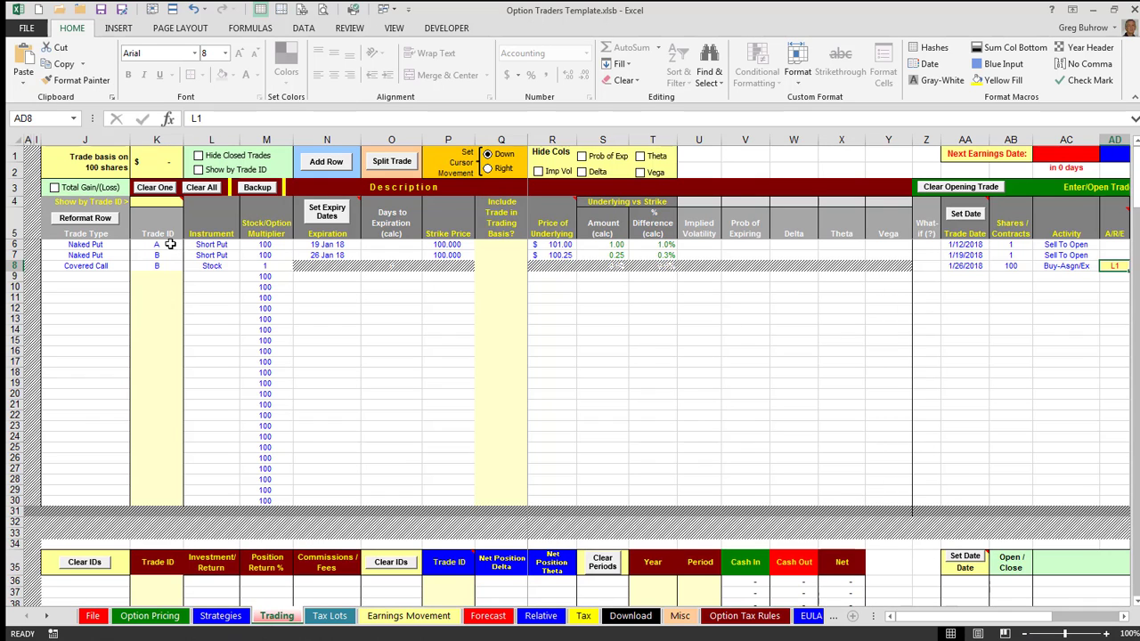
Step: Check the available Trade ID choices for the first naked put in row 6
left_click(160, 243)
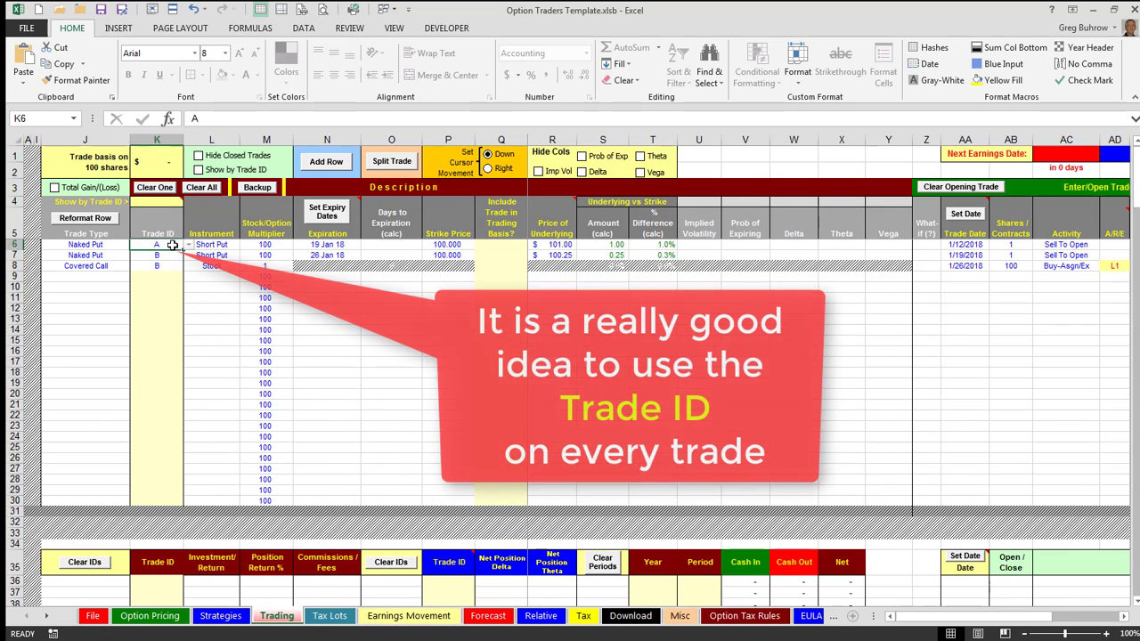
left_click(188, 247)
left_click(188, 247)
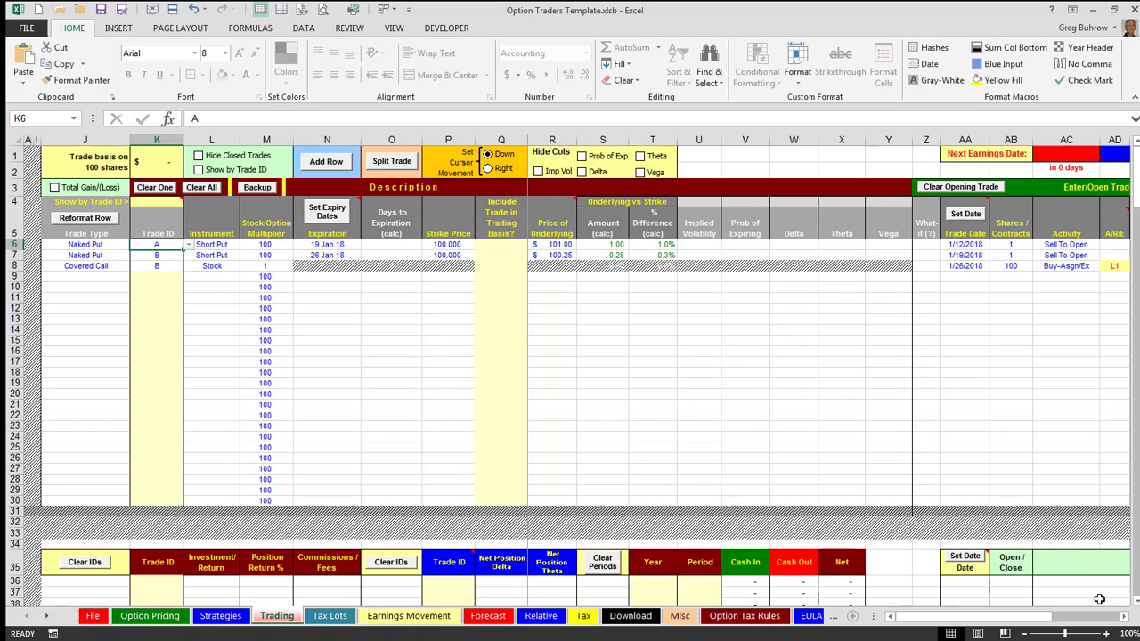
Step: Review the opening activity options for the first naked put in the Enter/Open Trade section
left_click(1125, 618)
left_click(1125, 617)
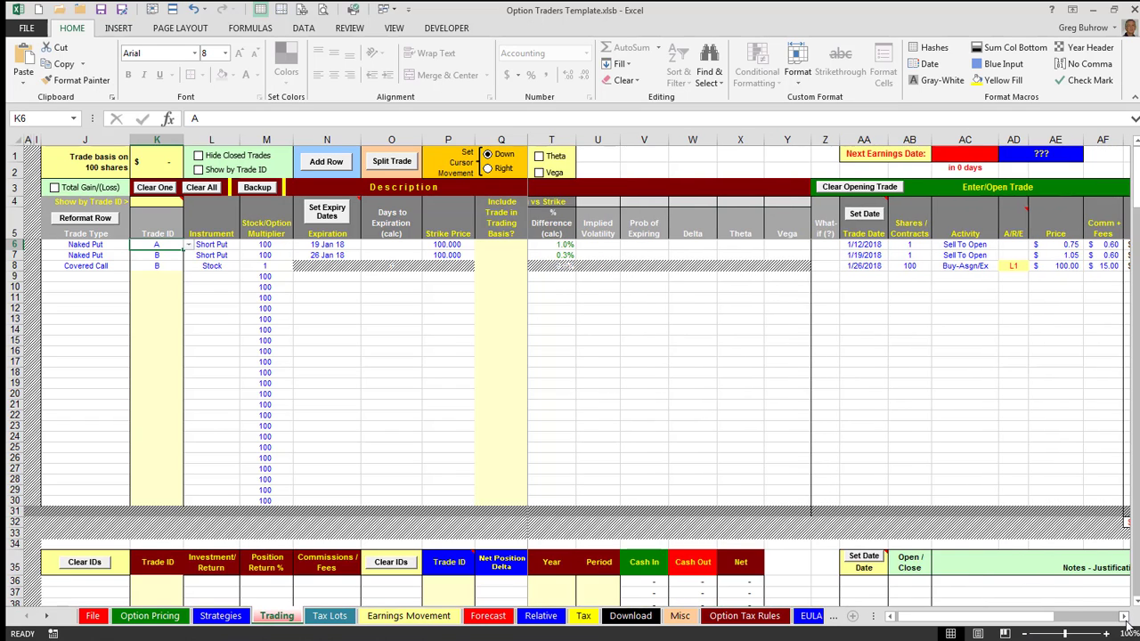
left_click(1125, 617)
left_click(1125, 617)
left_click(1125, 617)
left_click(1124, 617)
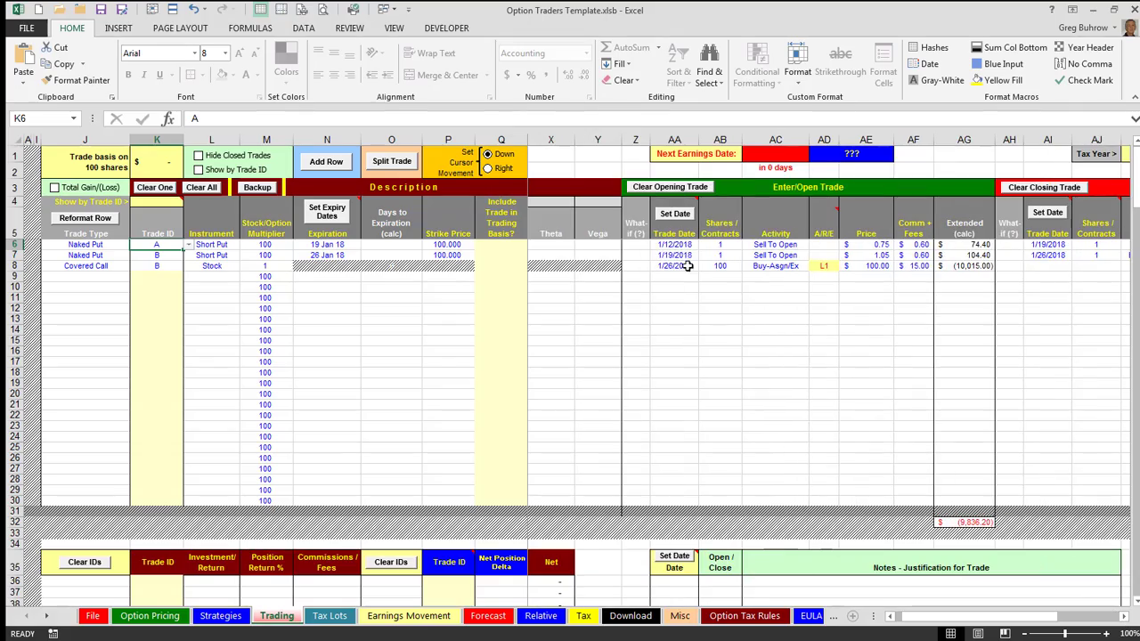
left_click(781, 246)
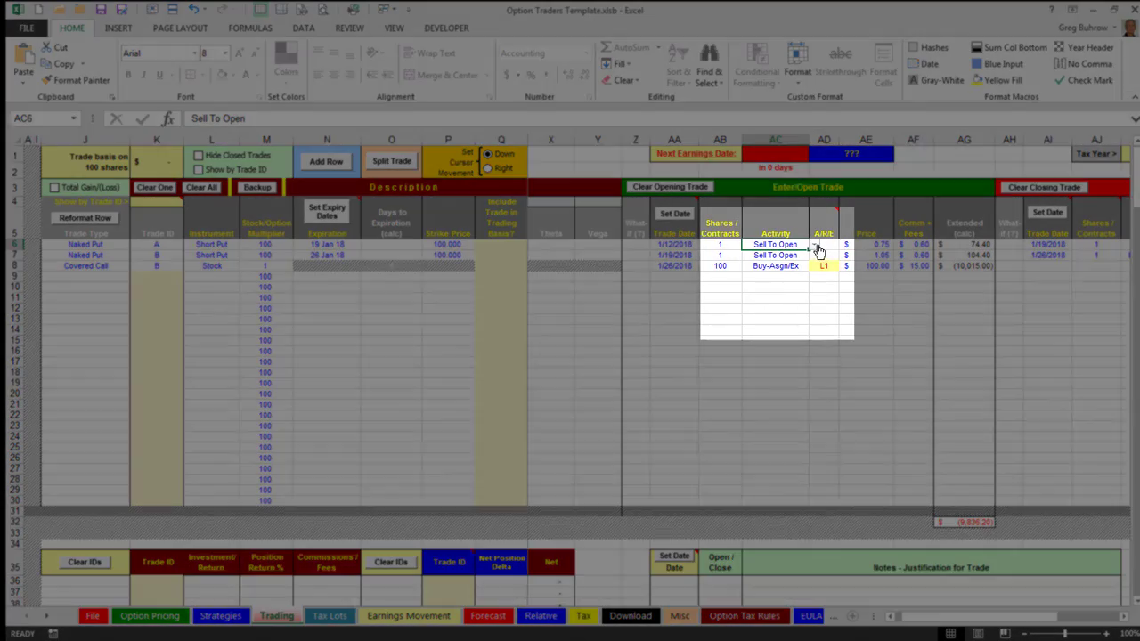
left_click(815, 245)
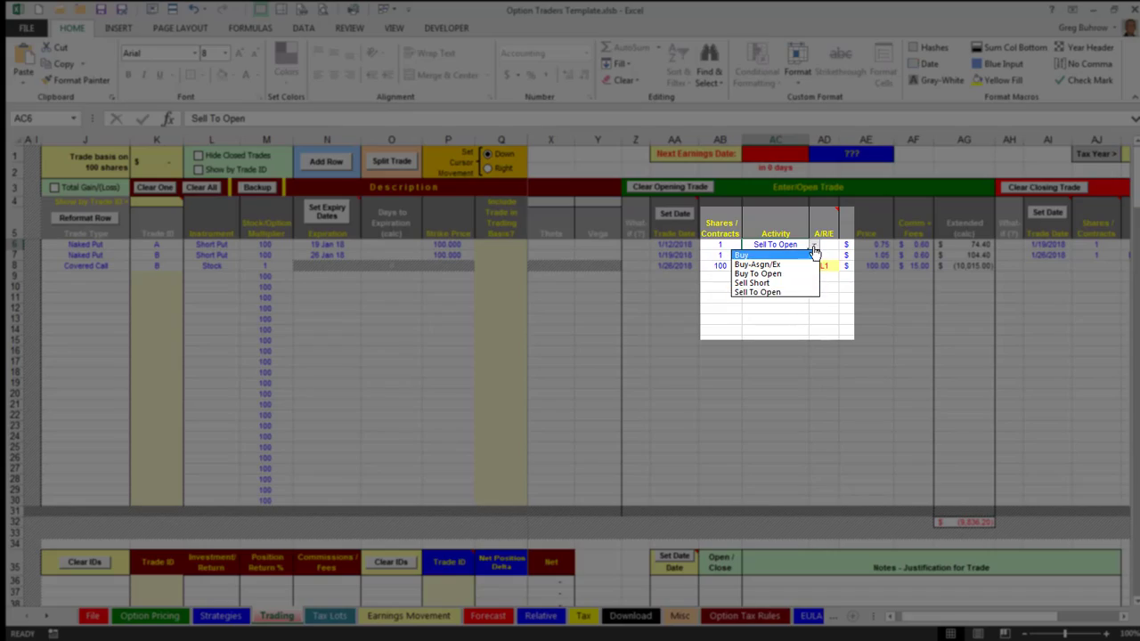
left_click(814, 247)
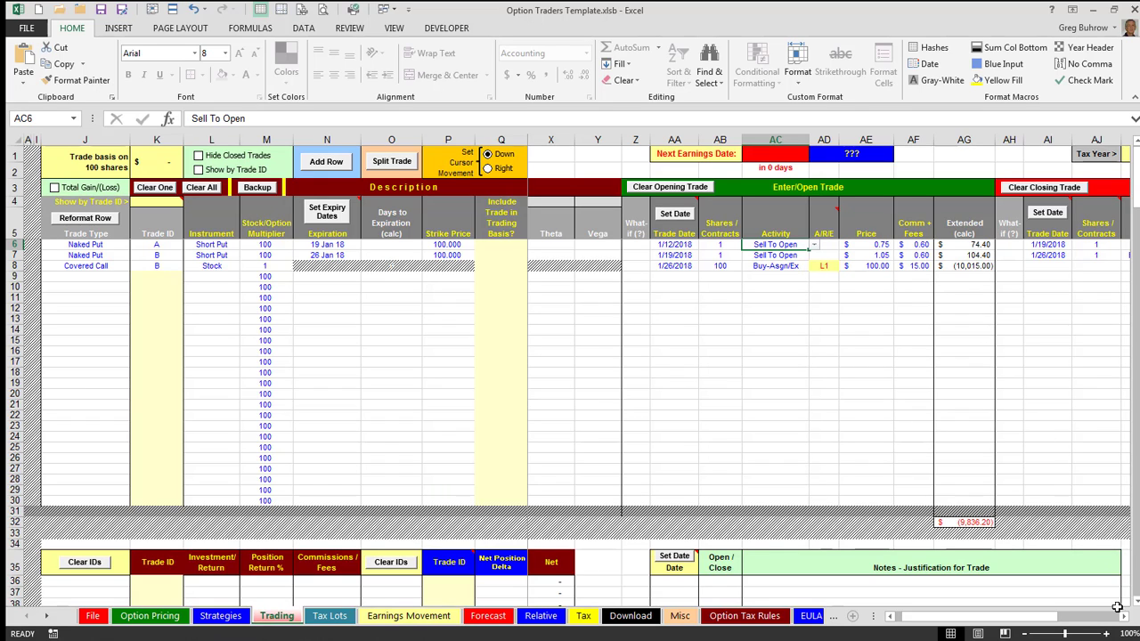
Step: Compare the Enter/Open Trade entries of the two naked puts with their Exit/Close Trade entries and gain/loss
scroll(1124, 616, "right", 3)
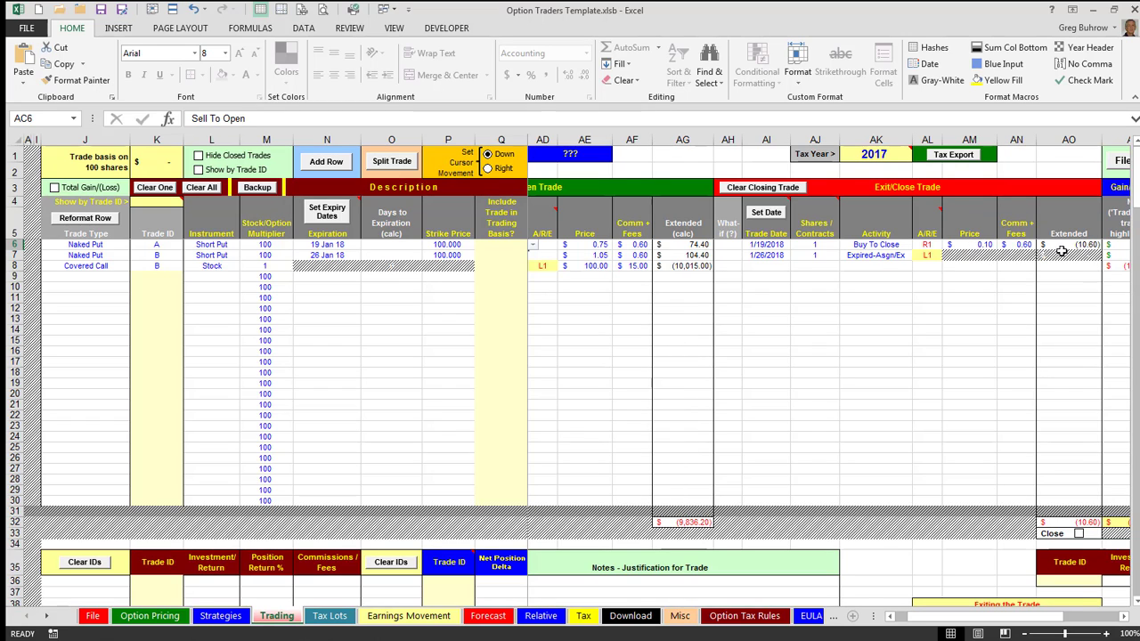
left_click(1123, 615)
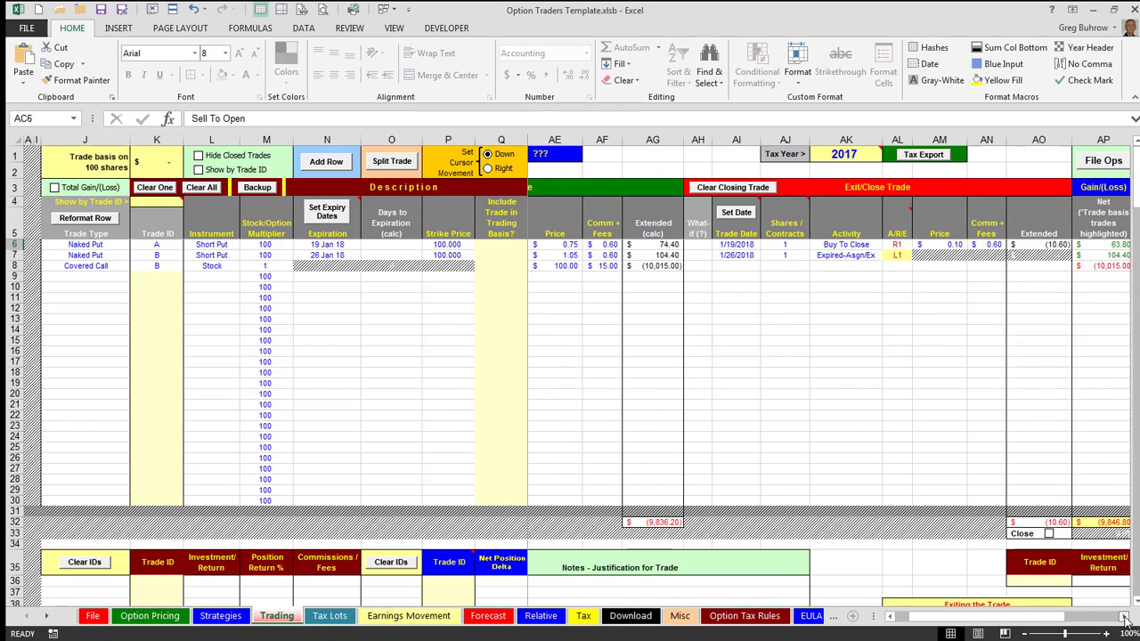
left_click(1123, 615)
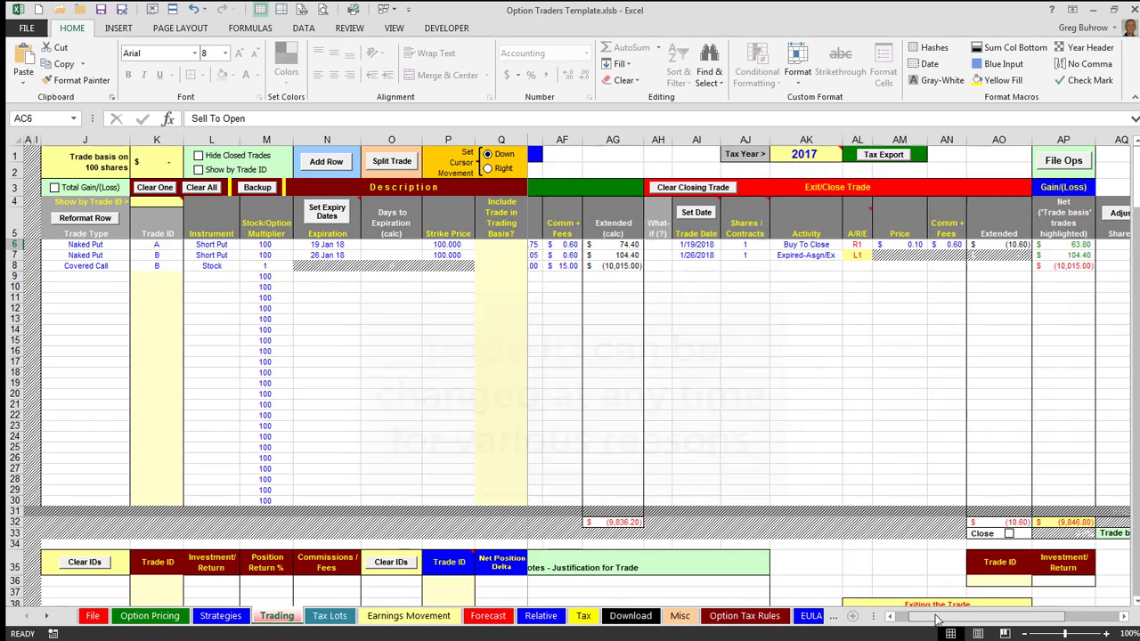
scroll(304, 257, "left", 5)
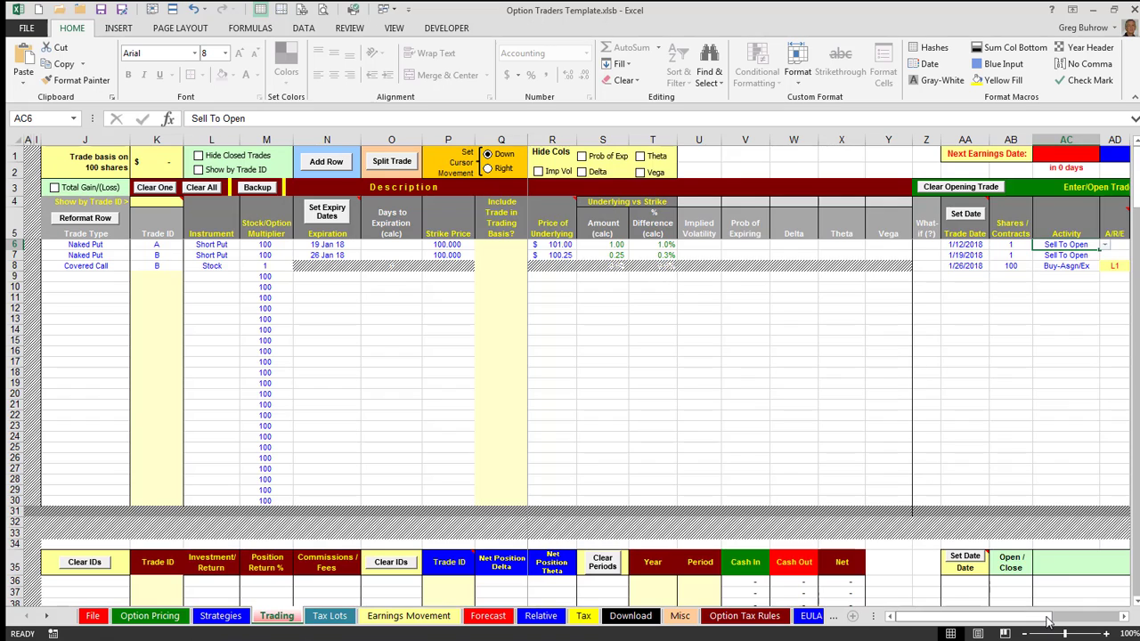
scroll(1055, 618, "right", 3)
scroll(1057, 620, "right", 1)
scroll(1057, 620, "left", 1)
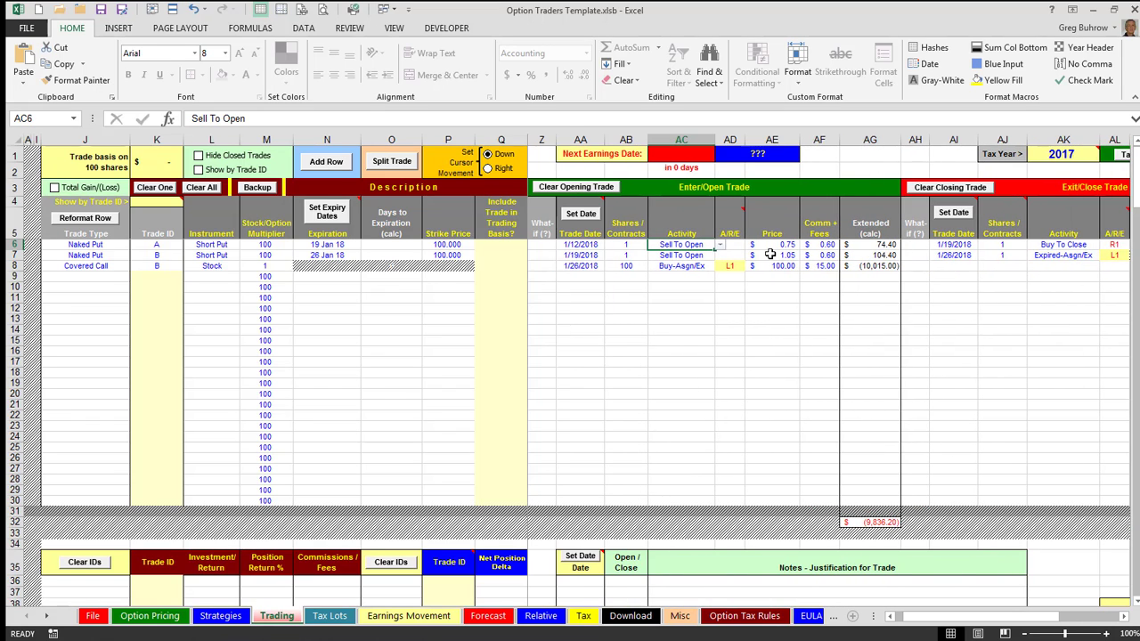
left_click(1125, 616)
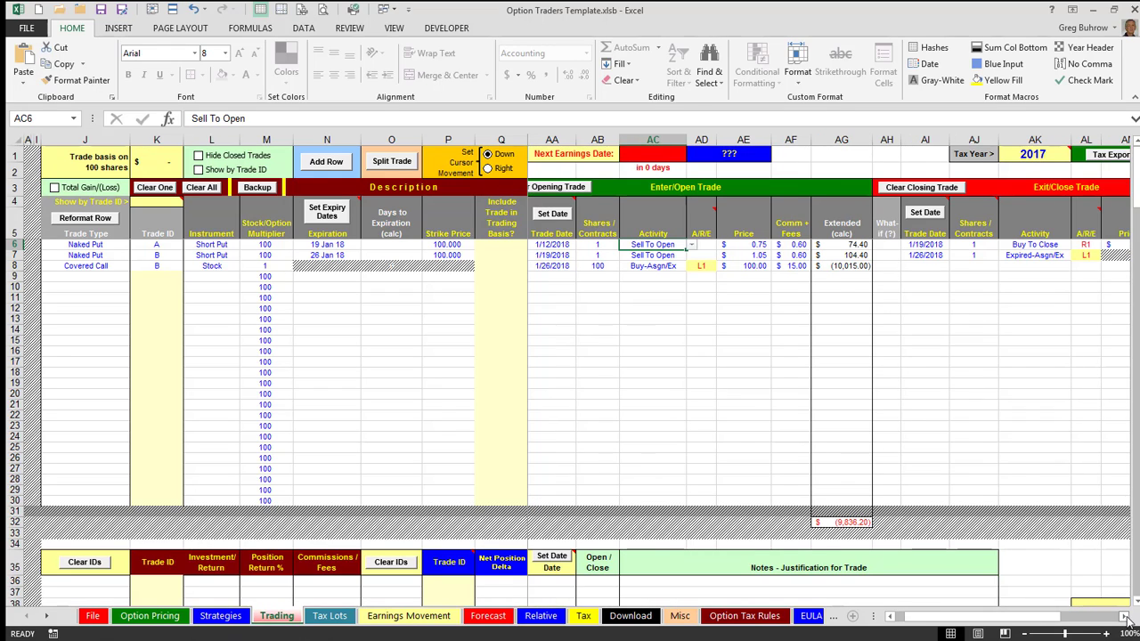
left_click(1125, 616)
left_click(1125, 617)
left_click(1125, 616)
left_click(1125, 616)
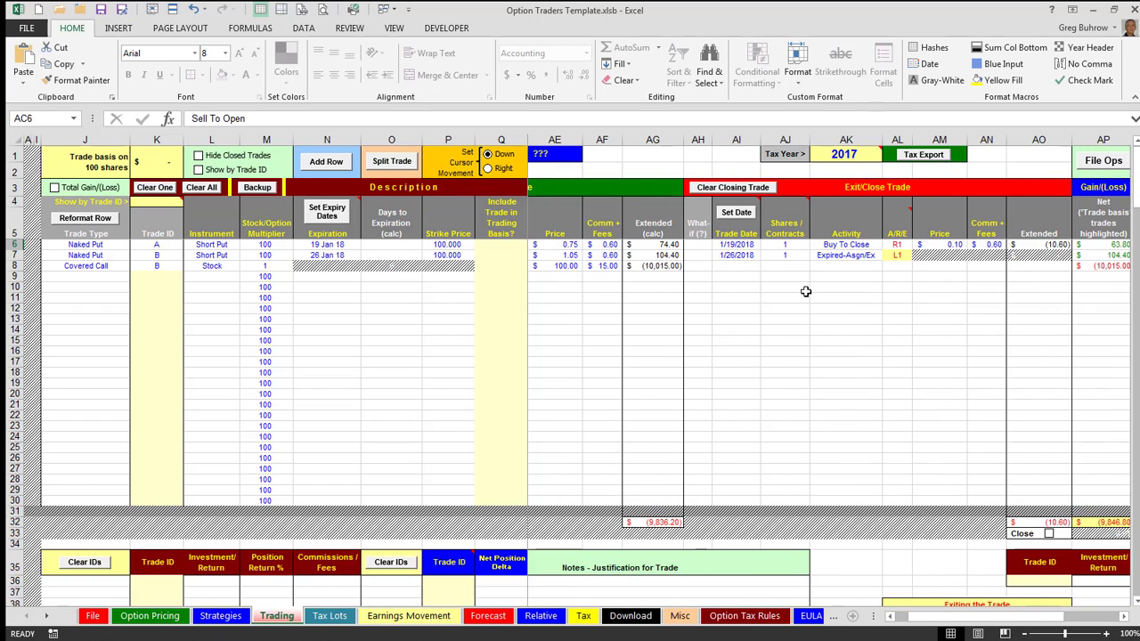
Step: Inspect the closing activity options and the A/R/E link of the second naked put in row 7, keeping Expired-Asgn/Ex
left_click(838, 258)
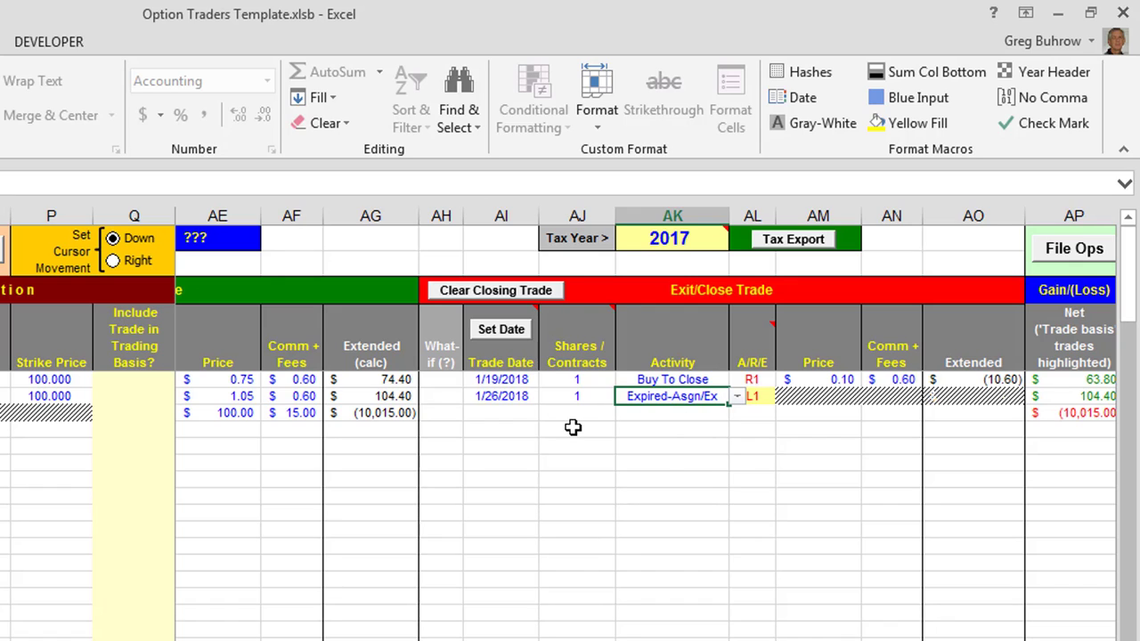
left_click(737, 397)
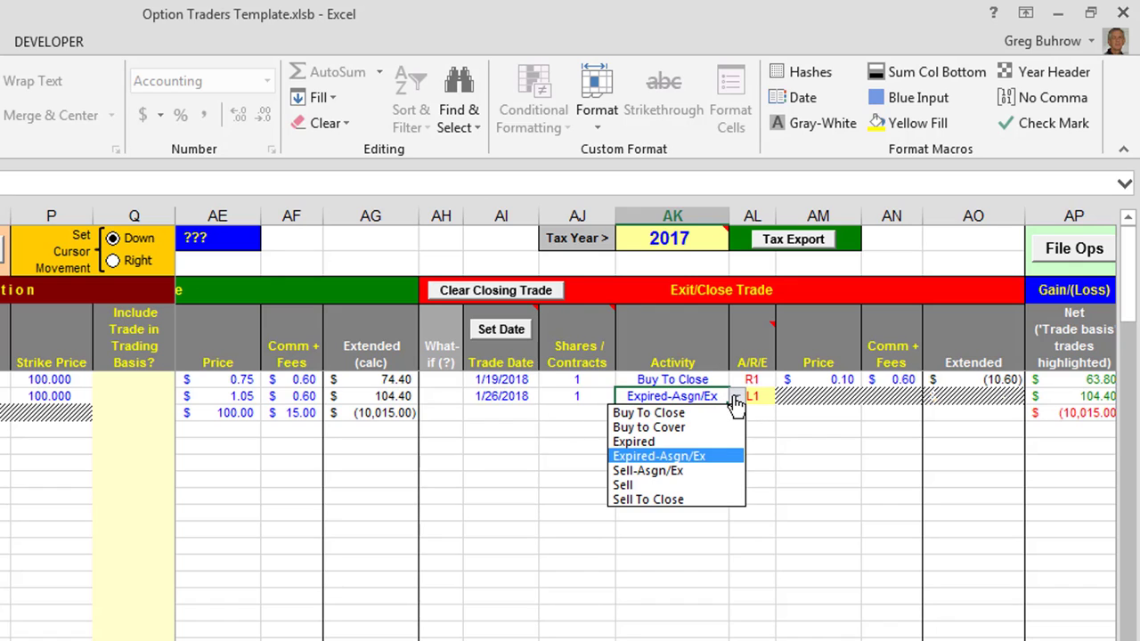
left_click(682, 456)
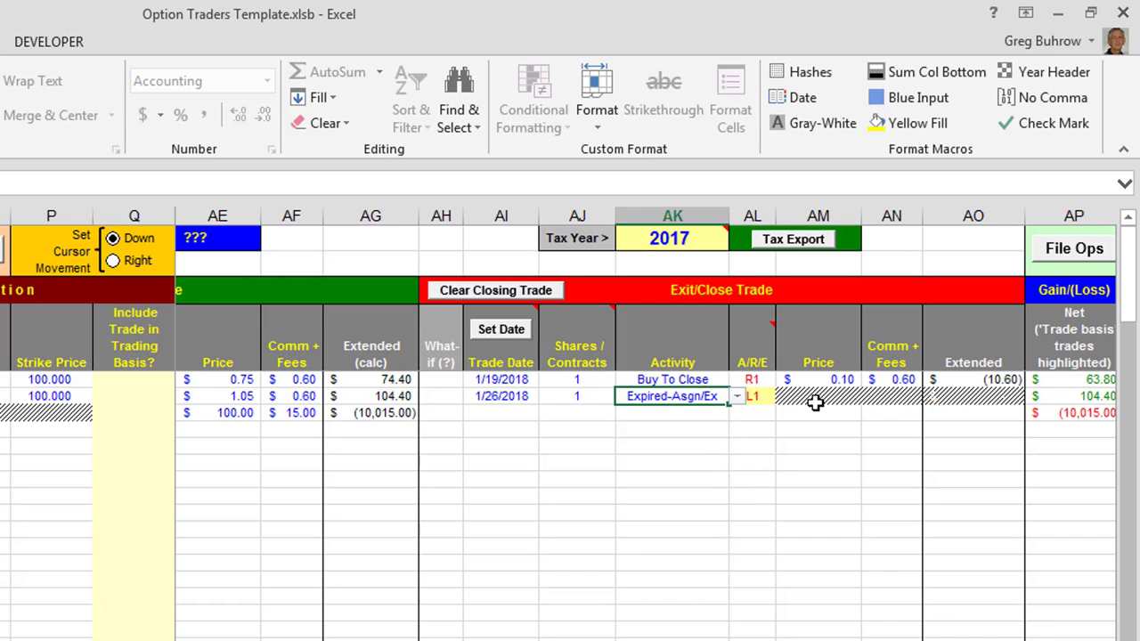
left_click(754, 398)
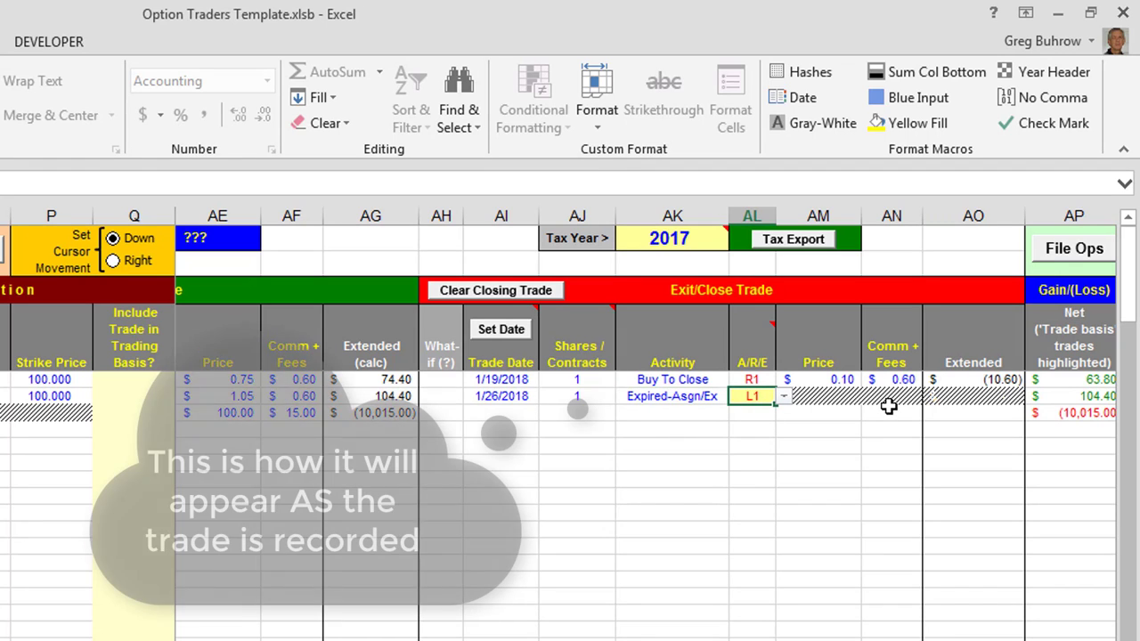
Step: Clear the closing activity of the second naked put in row 7 and set it again to Expired-Asgn/Ex
left_click(679, 398)
key("Delete")
left_click(736, 400)
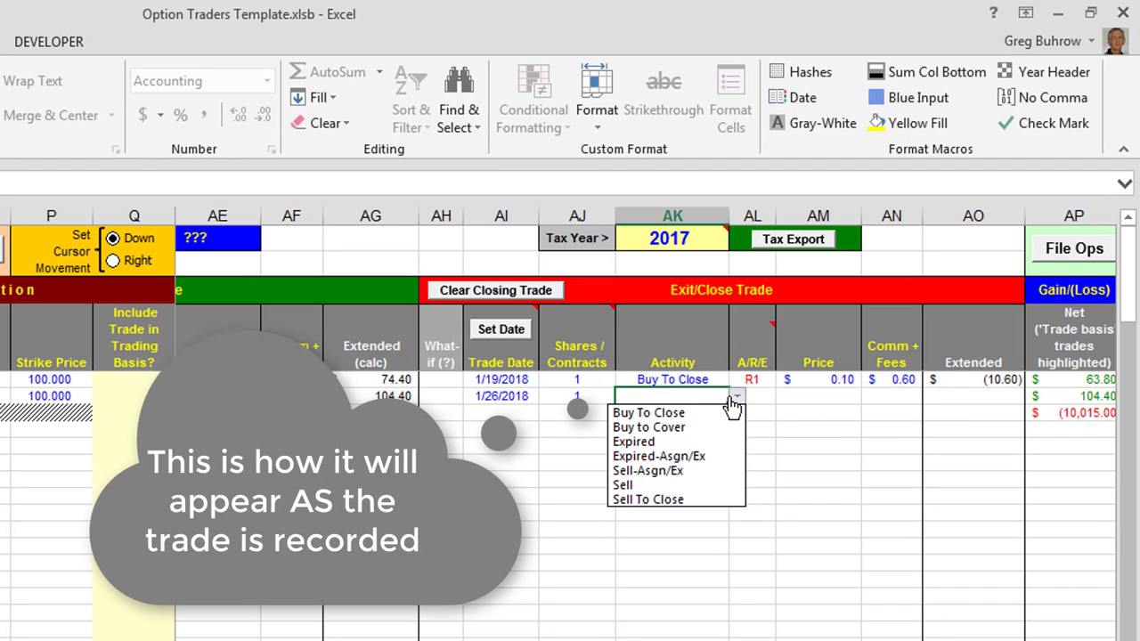
left_click(737, 401)
left_click(738, 400)
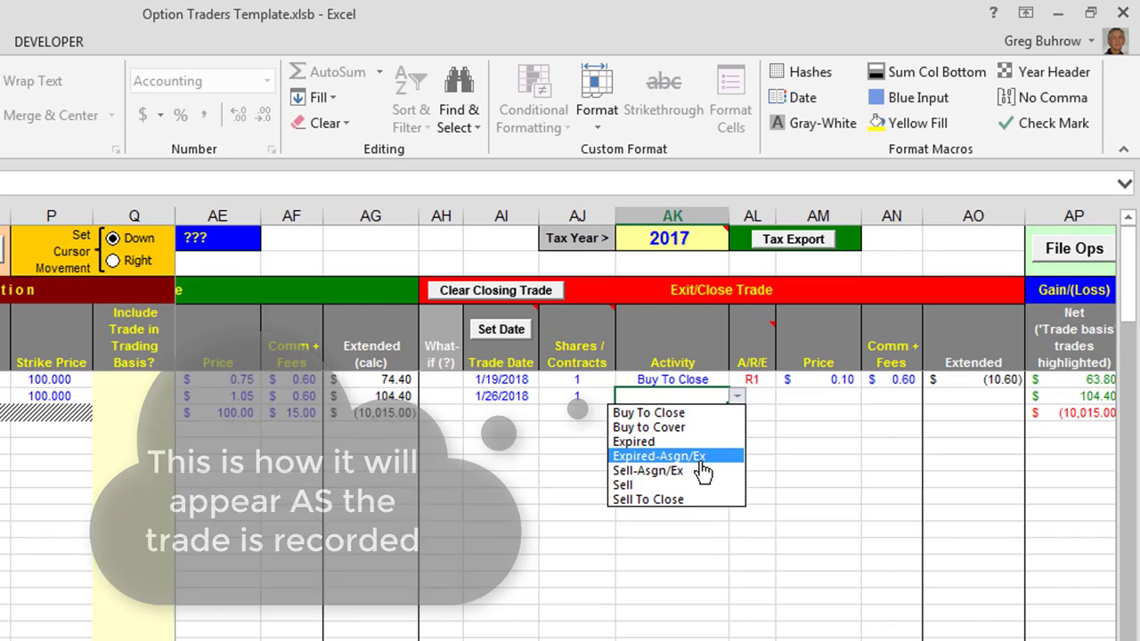
left_click(726, 455)
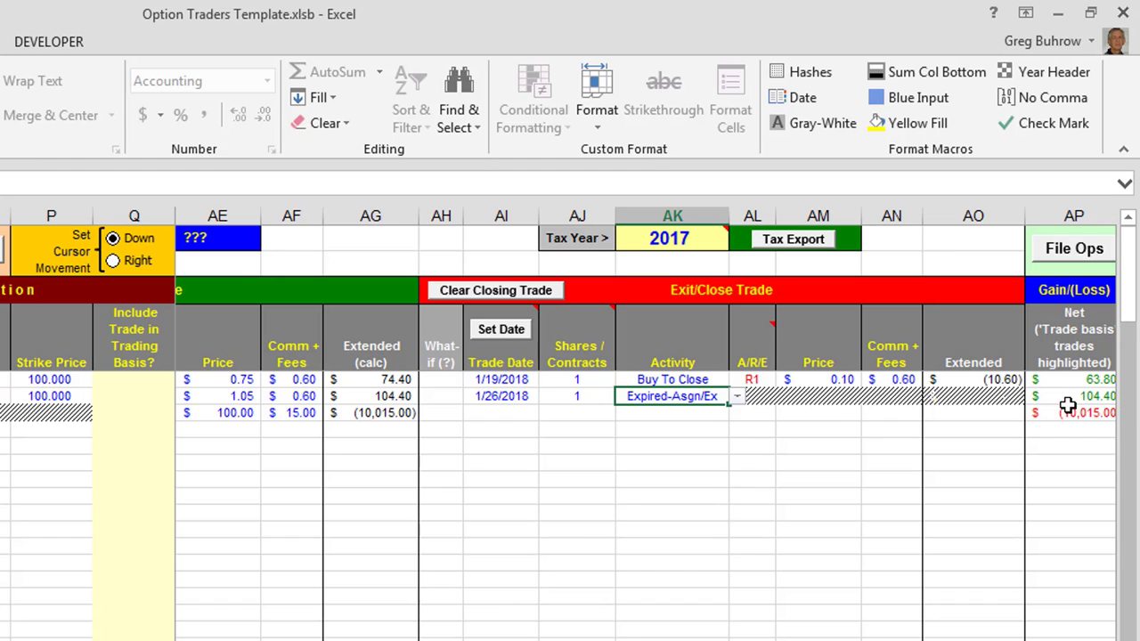
Step: Assign link code L1 to the closing A/R/E field of the second naked put in row 7
left_click(754, 398)
left_click(783, 396)
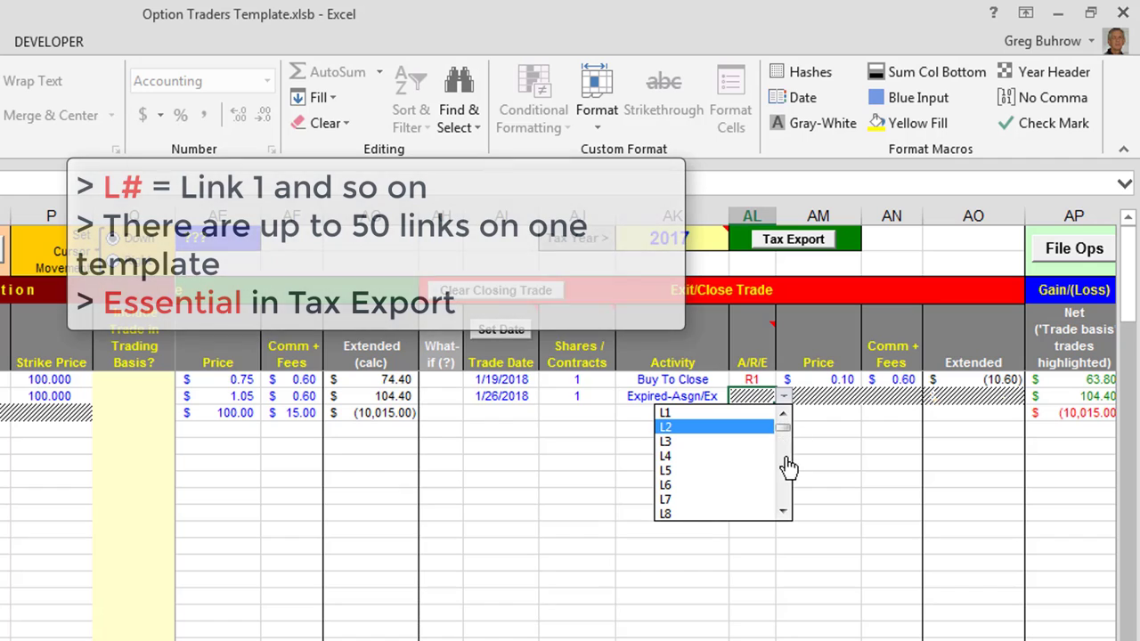
left_click(669, 413)
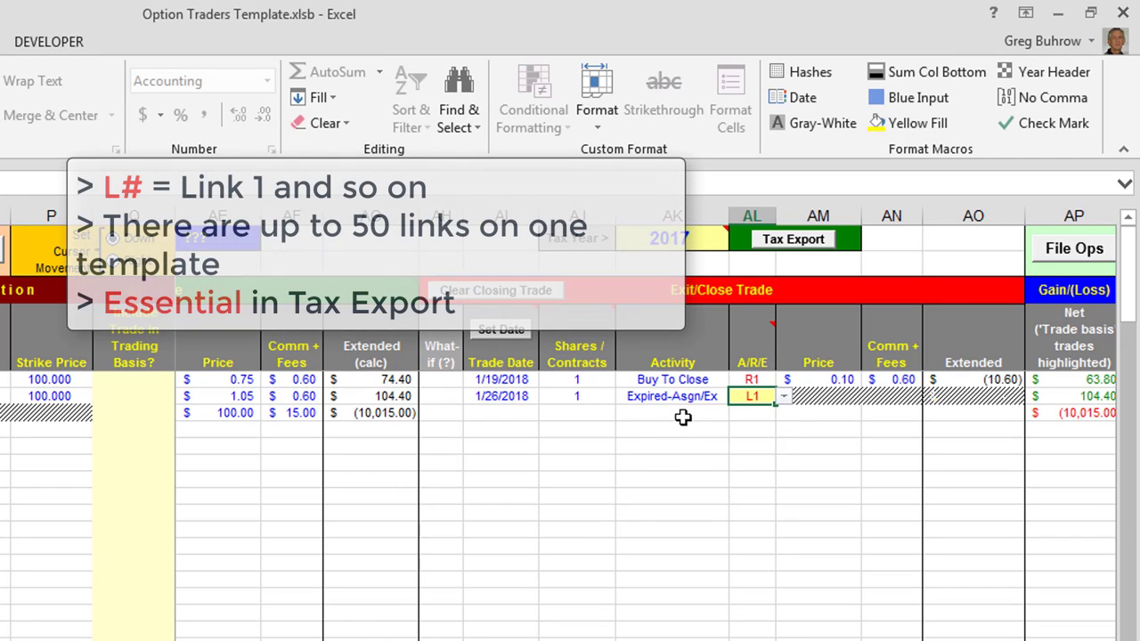
Step: Assign roll code R1 to the opening A/R/E field of the second naked put in row 7
left_click(755, 378)
scroll(787, 588, "left", 2)
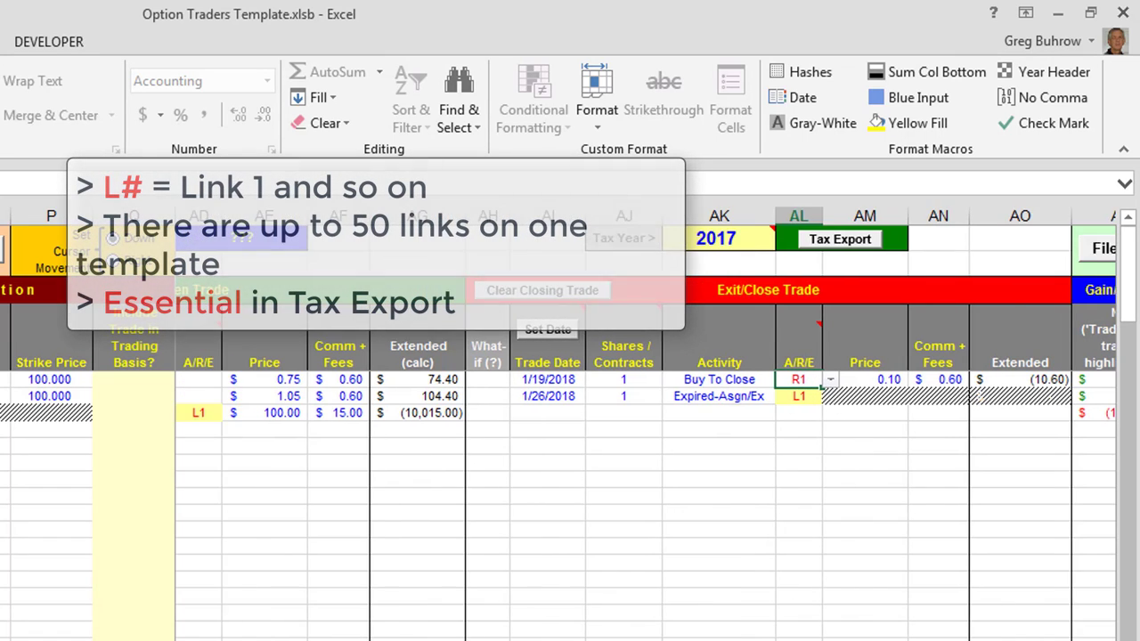
scroll(486, 414, "left", 2)
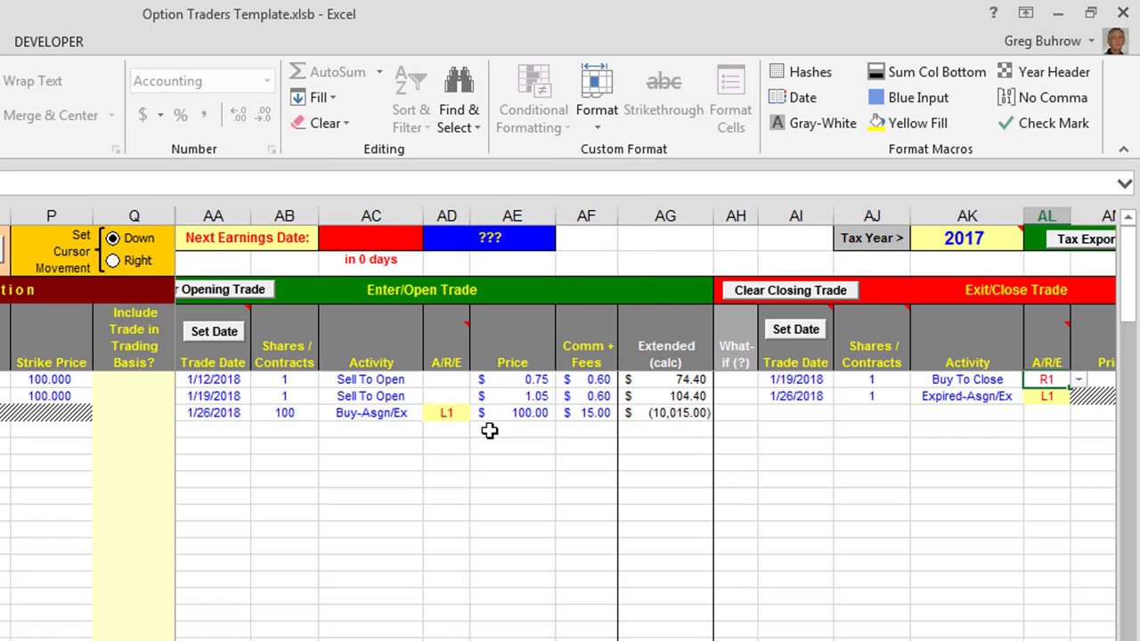
left_click(454, 395)
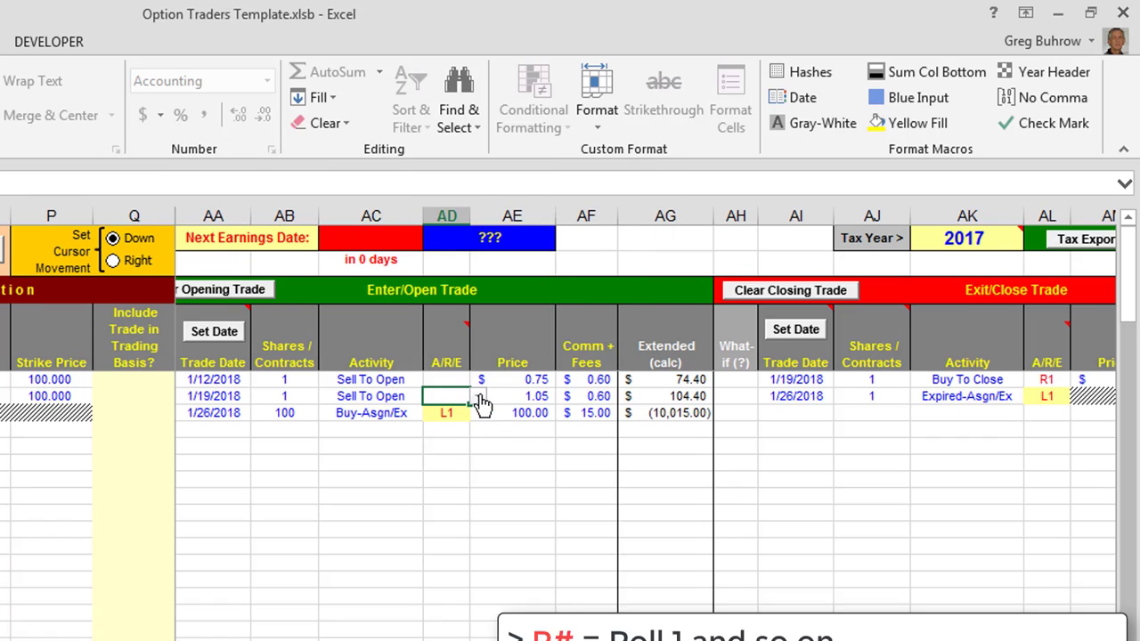
left_click(479, 399)
left_click(477, 478)
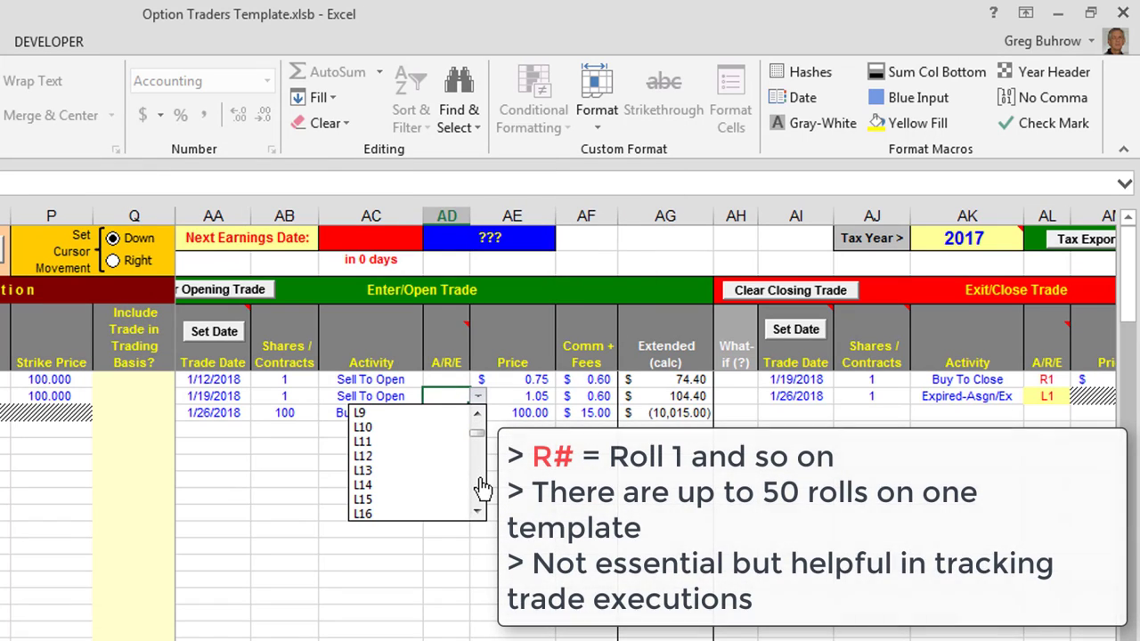
left_click(481, 490)
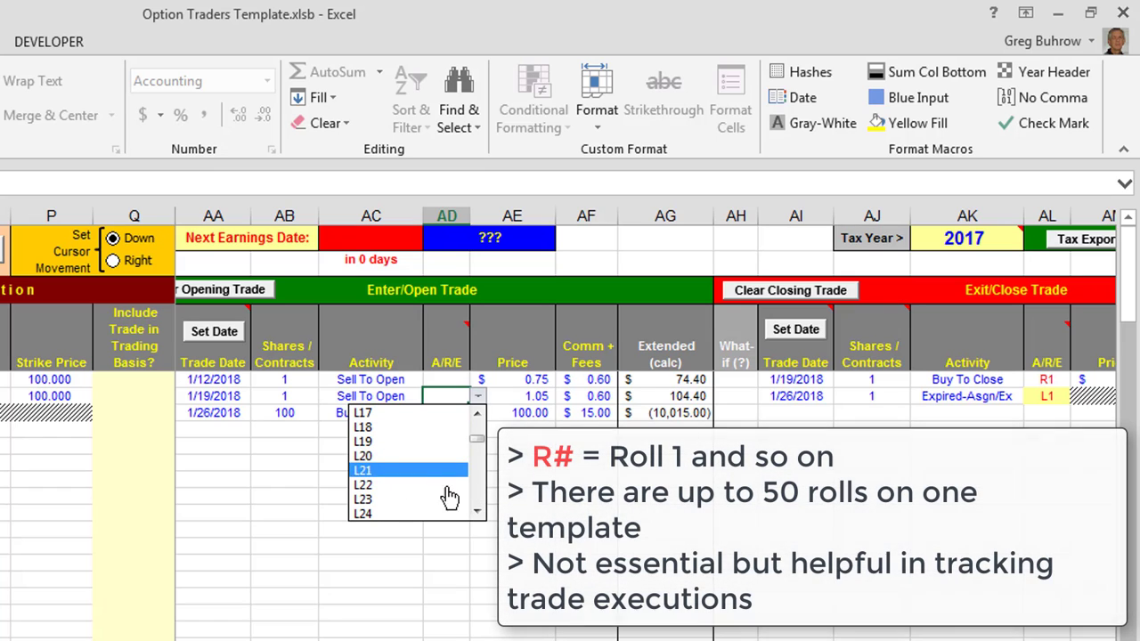
left_click(484, 504)
left_click(483, 504)
left_click(483, 504)
left_click(484, 504)
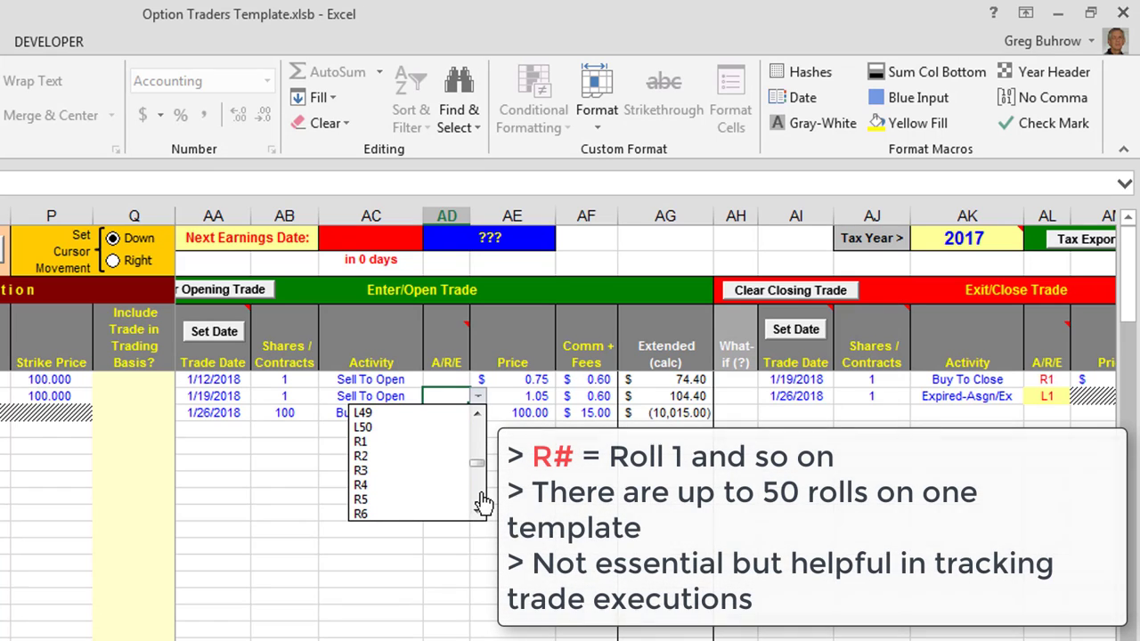
left_click(367, 442)
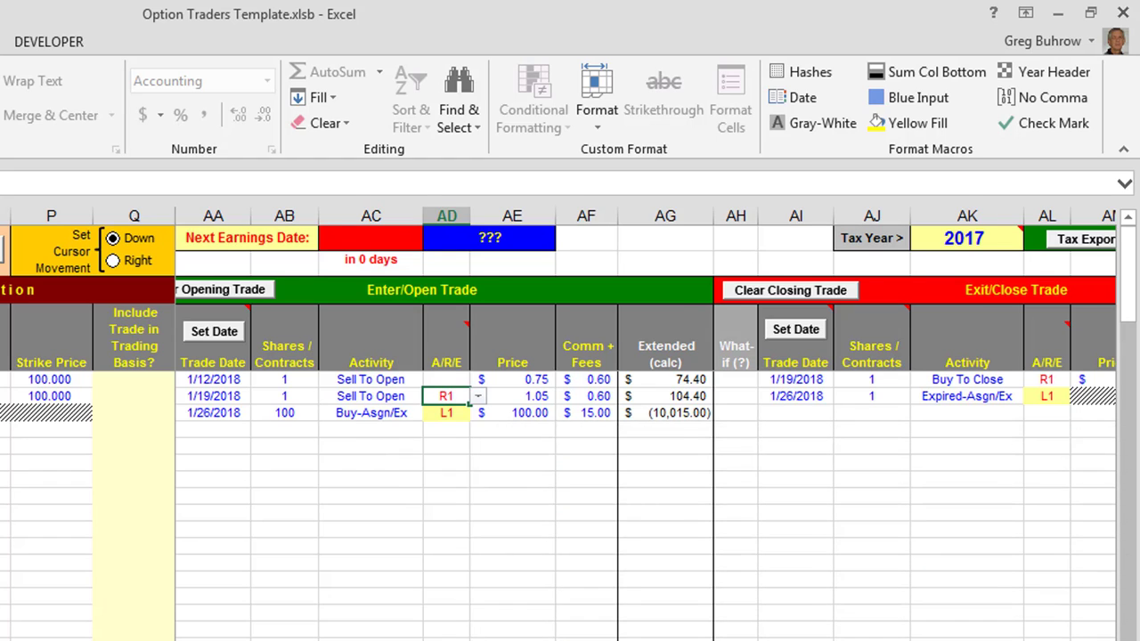
Step: Examine the trade type, Trade ID, instrument and multiplier of the assigned stock position in row 8
scroll(646, 427, "right", 1)
scroll(990, 603, "right", 1)
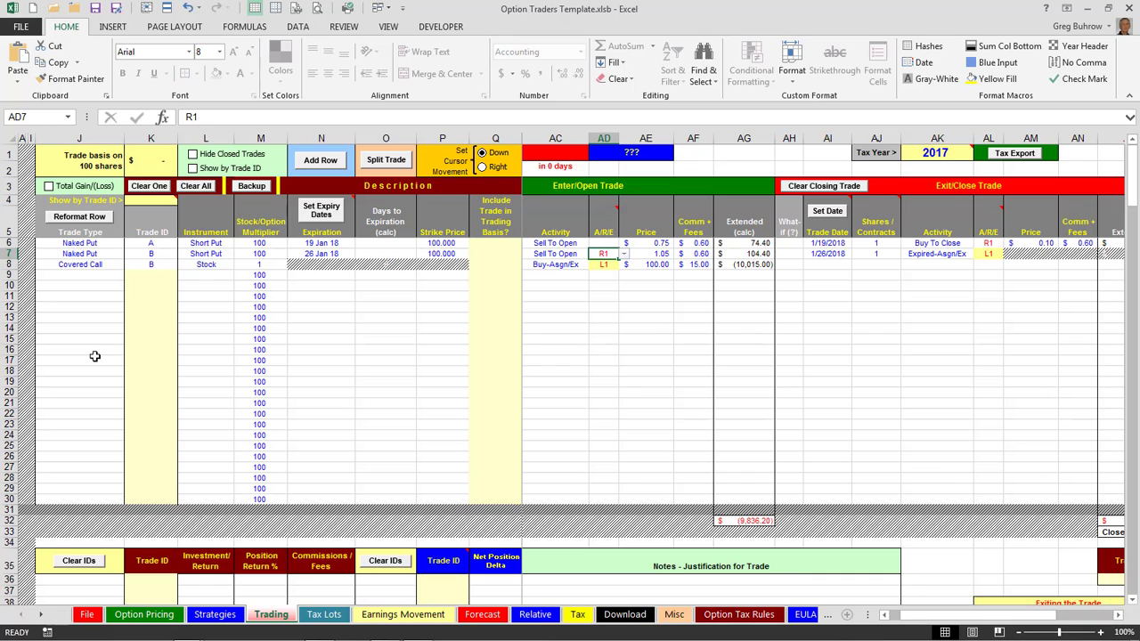
left_click(78, 267)
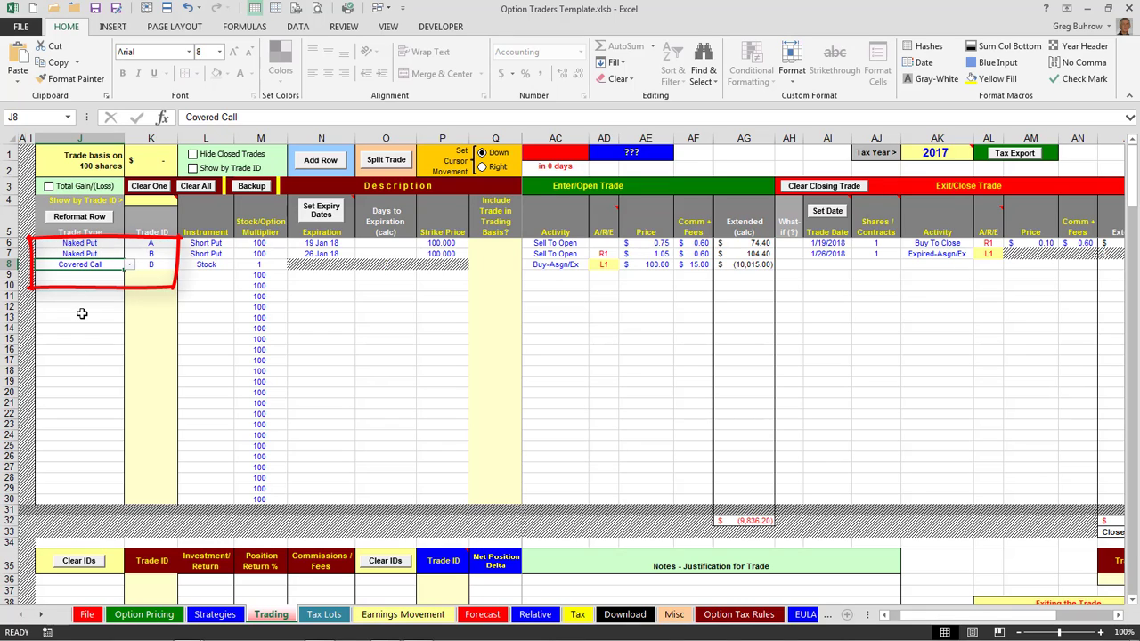
left_click(151, 263)
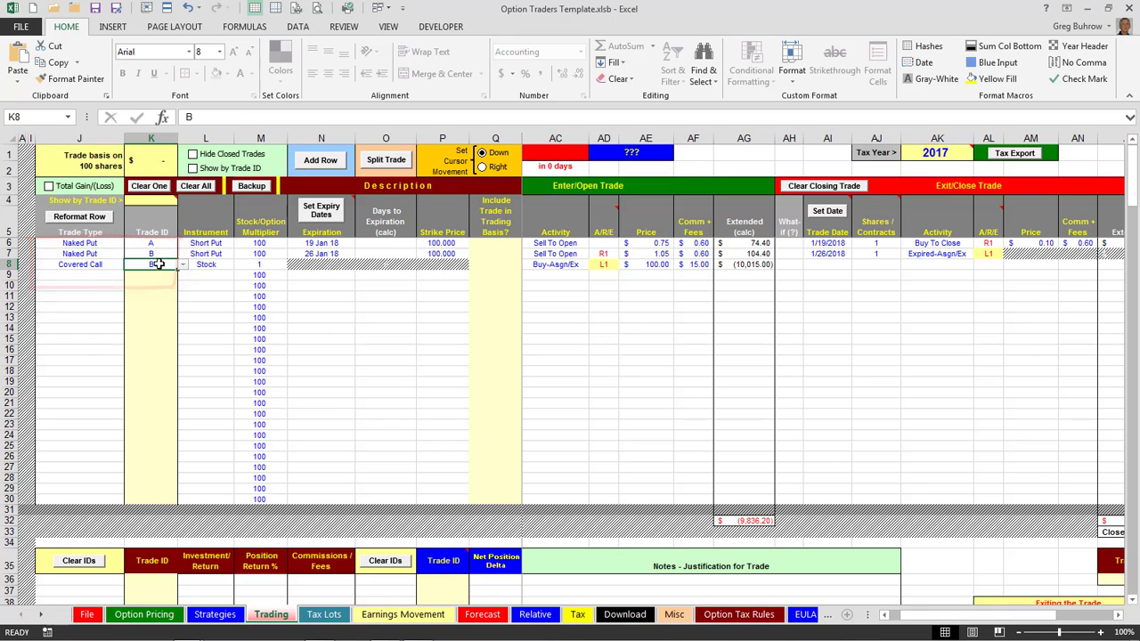
left_click(217, 263)
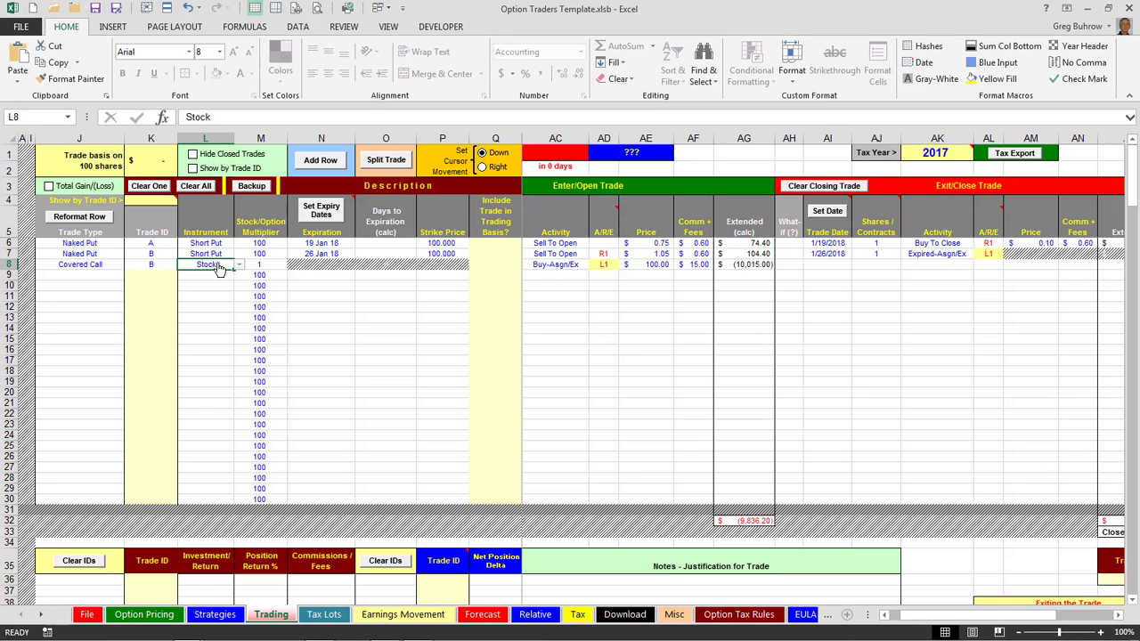
left_click(255, 265)
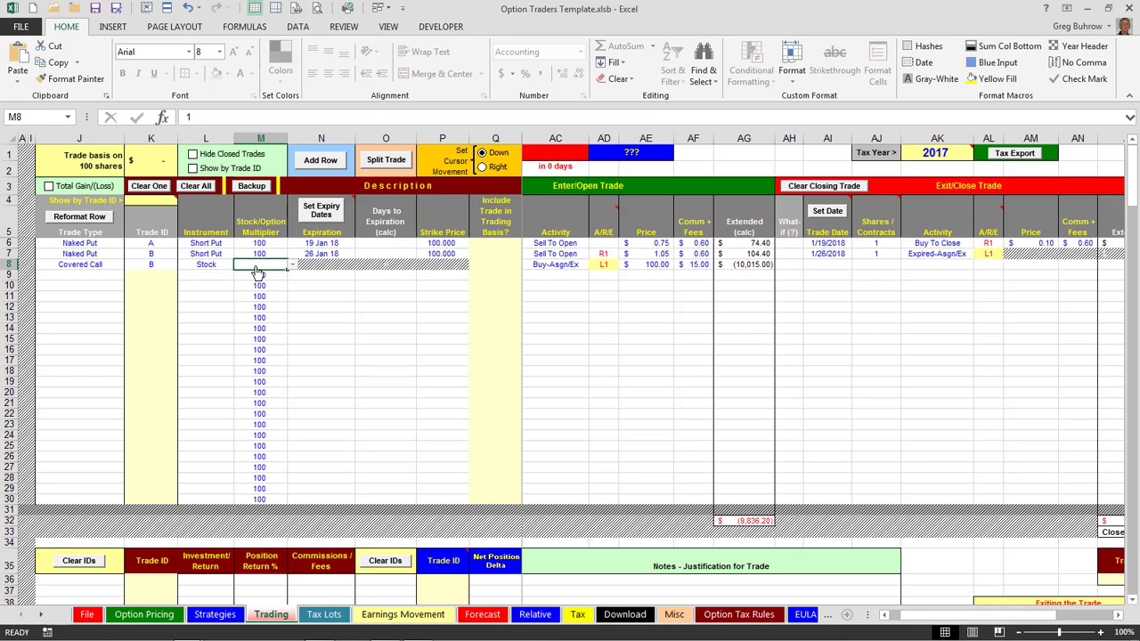
Step: Try a multiplier of 100 for the assigned stock position in row 8, and set it back to 1
left_click(292, 264)
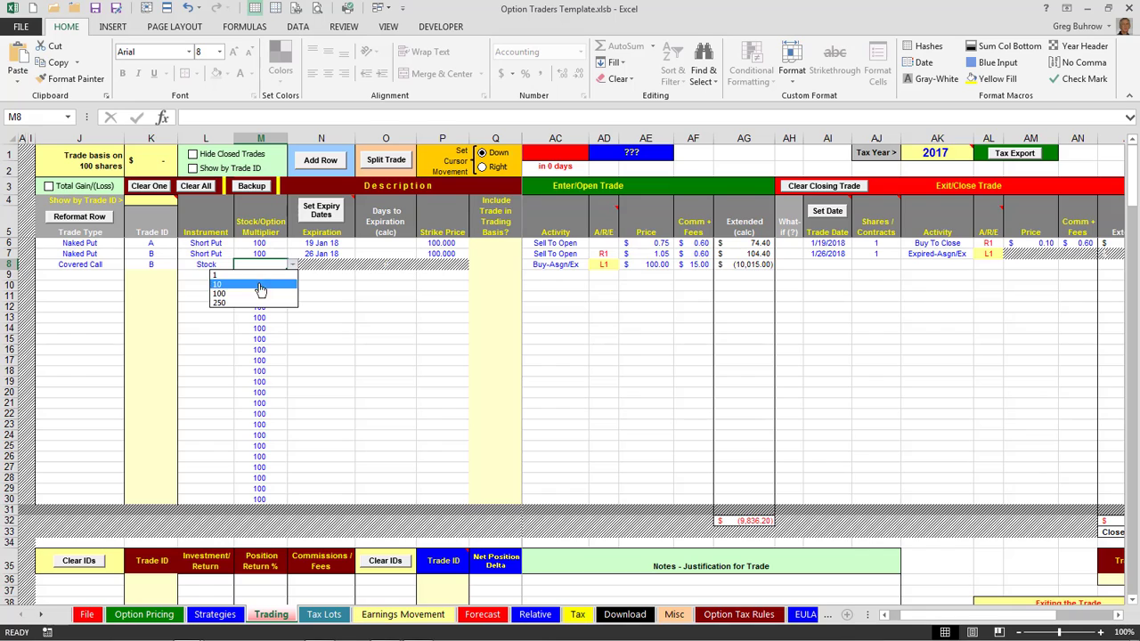
left_click(259, 297)
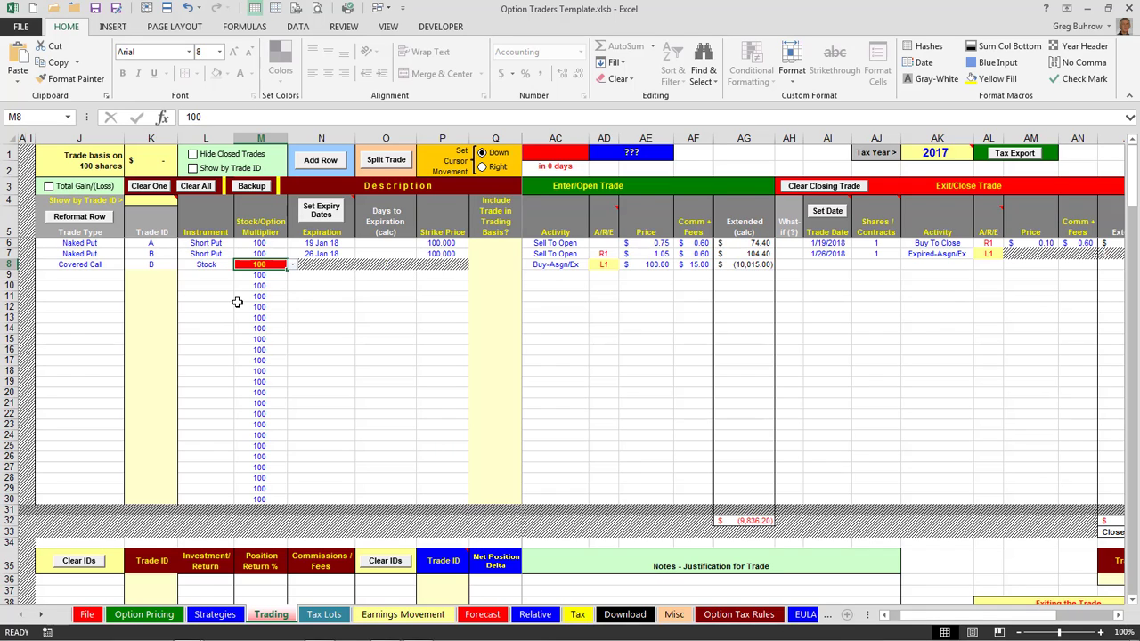
left_click(292, 264)
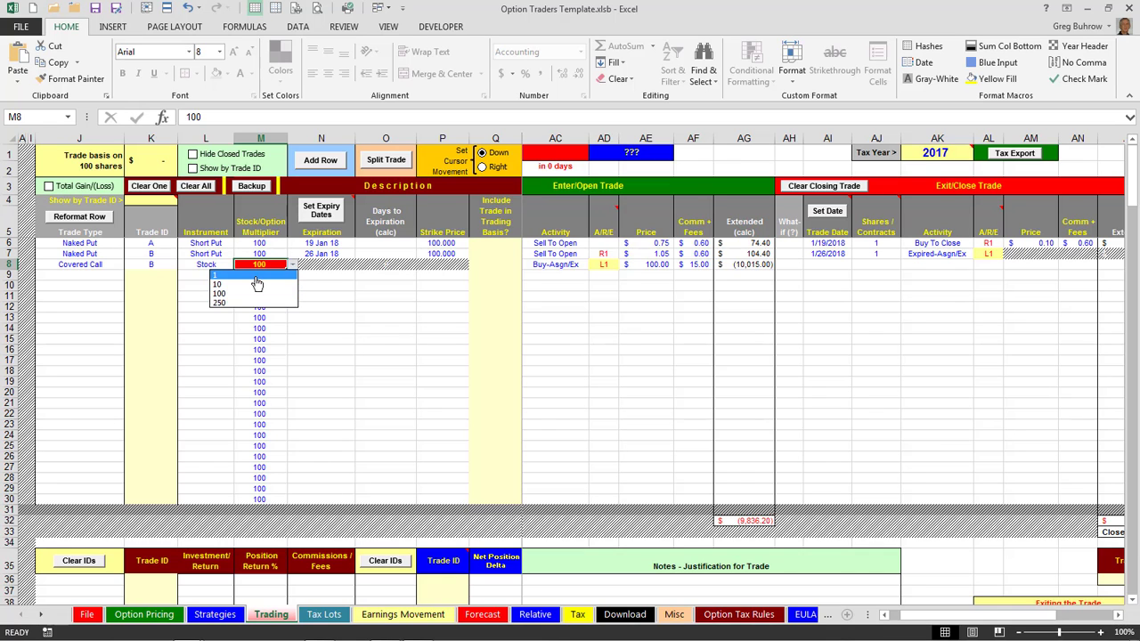
left_click(254, 276)
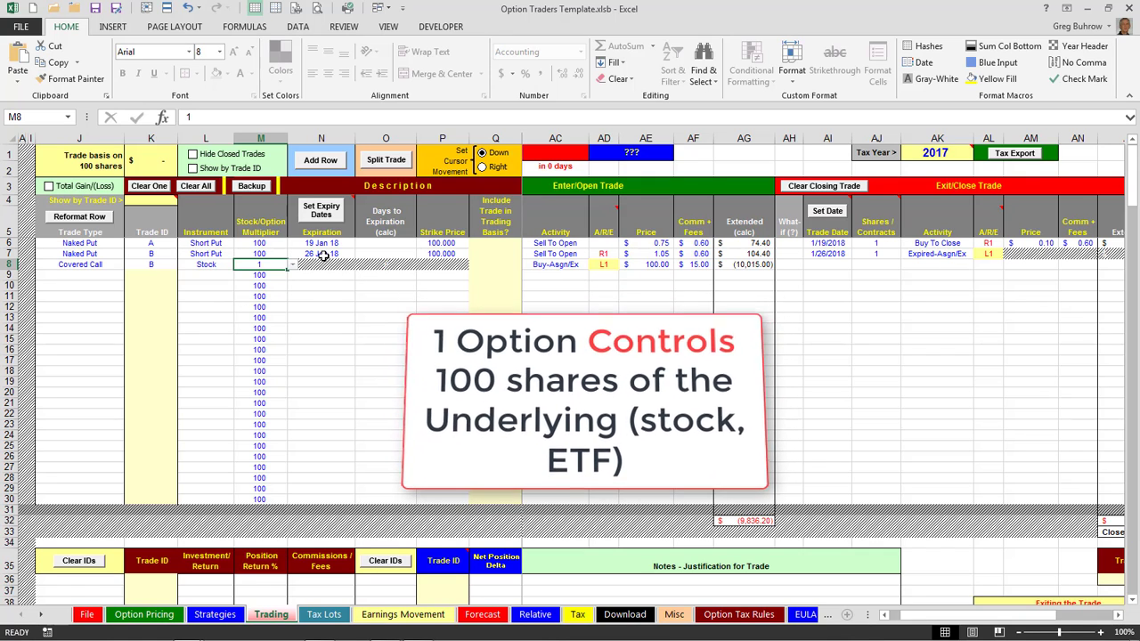
left_click(293, 264)
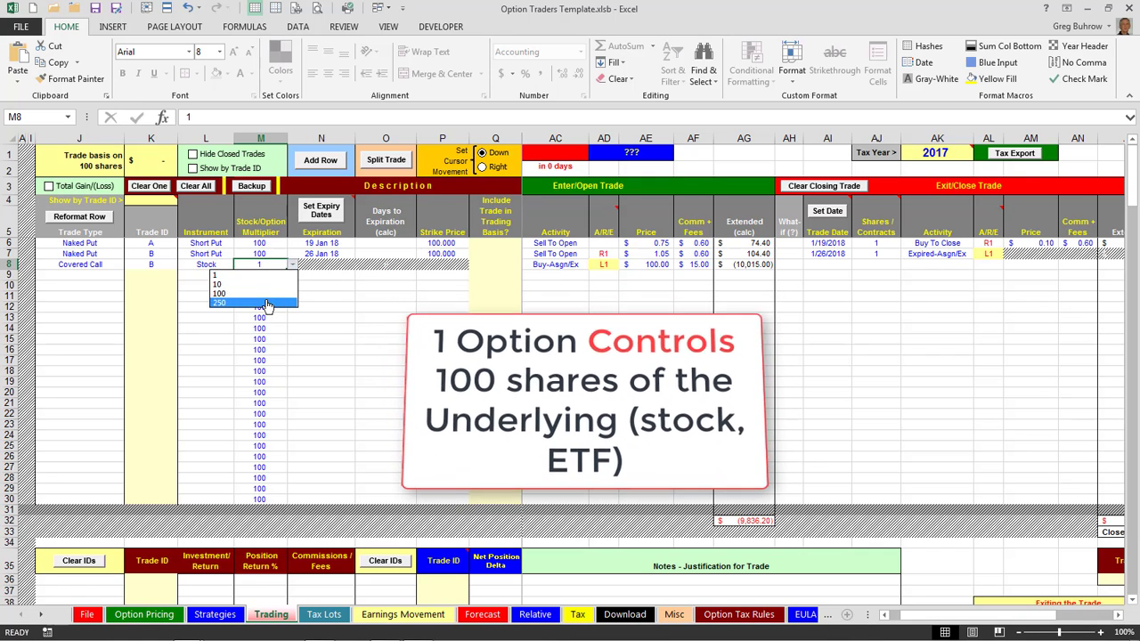
left_click(267, 273)
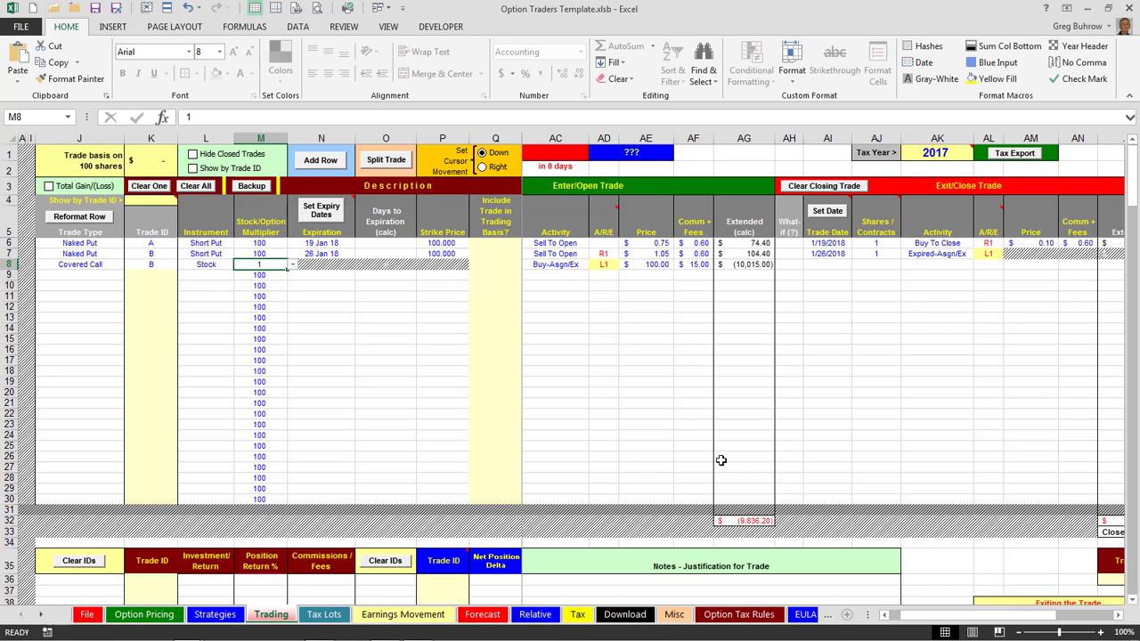
Step: Examine the opening trade details of the assigned stock position in row 8, including its shares, activity, link code and price
left_click(892, 618)
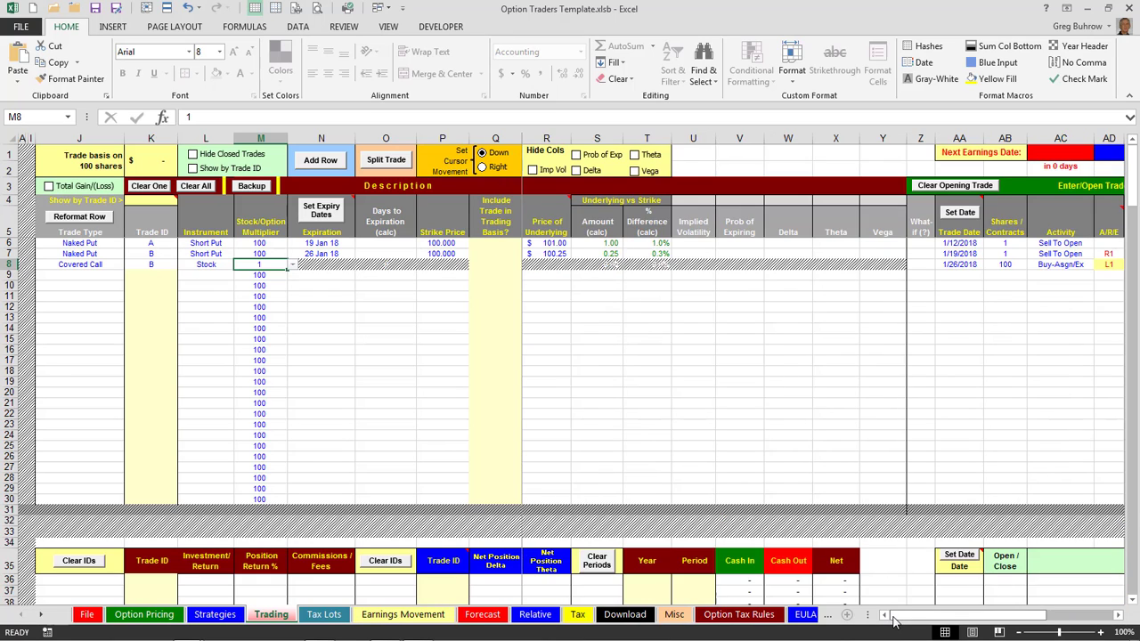
left_click_drag(1118, 615, 1119, 615)
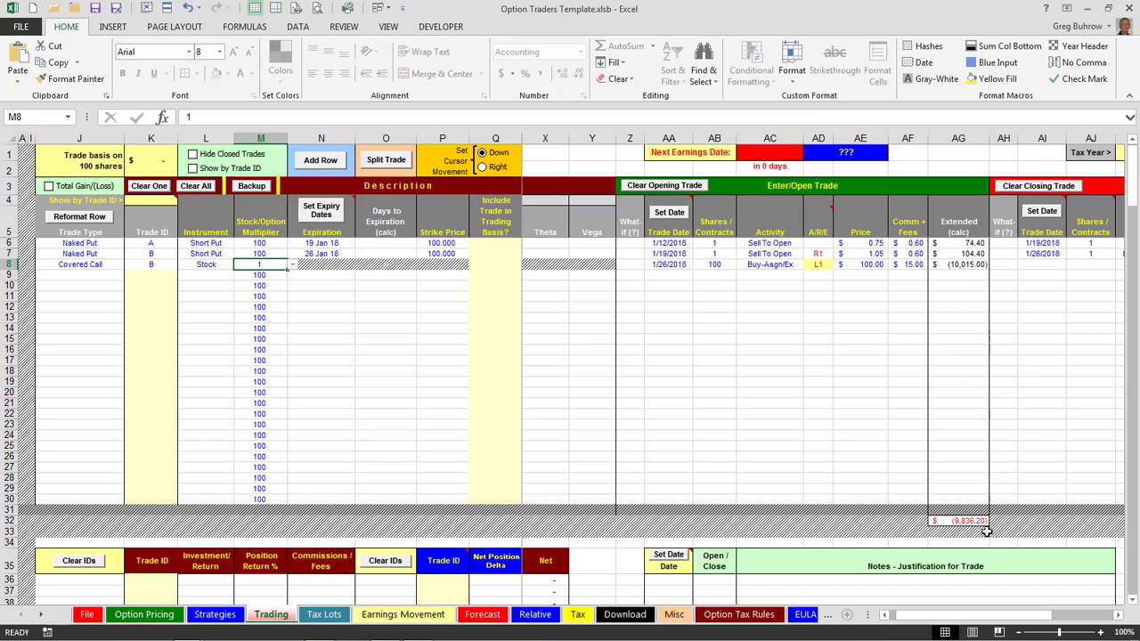
left_click_drag(1035, 618, 1051, 621)
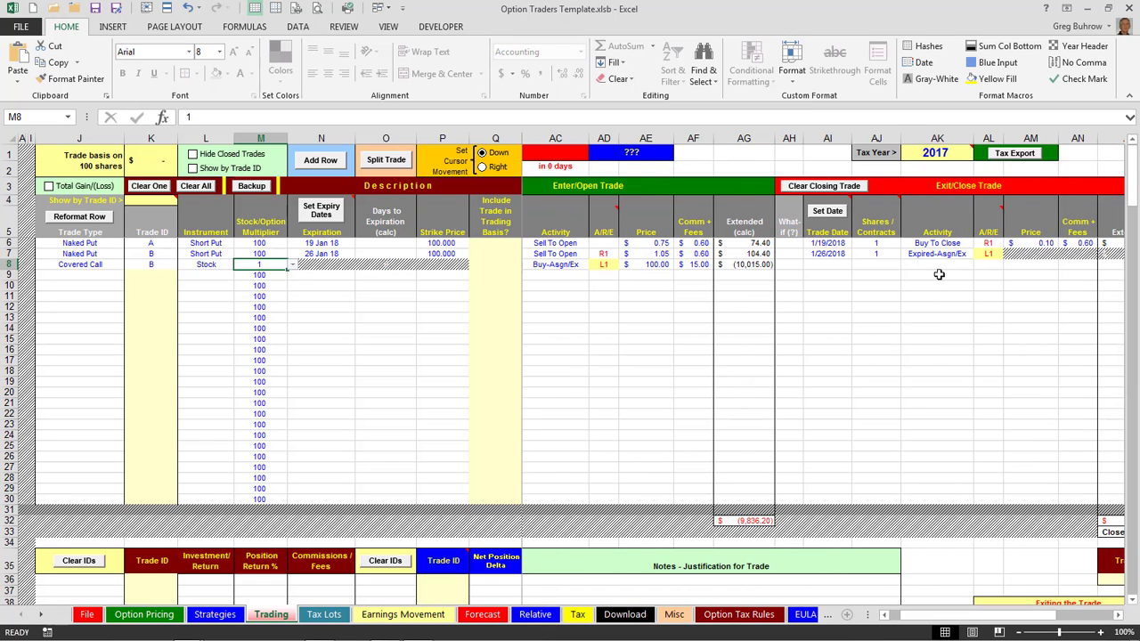
left_click(656, 267)
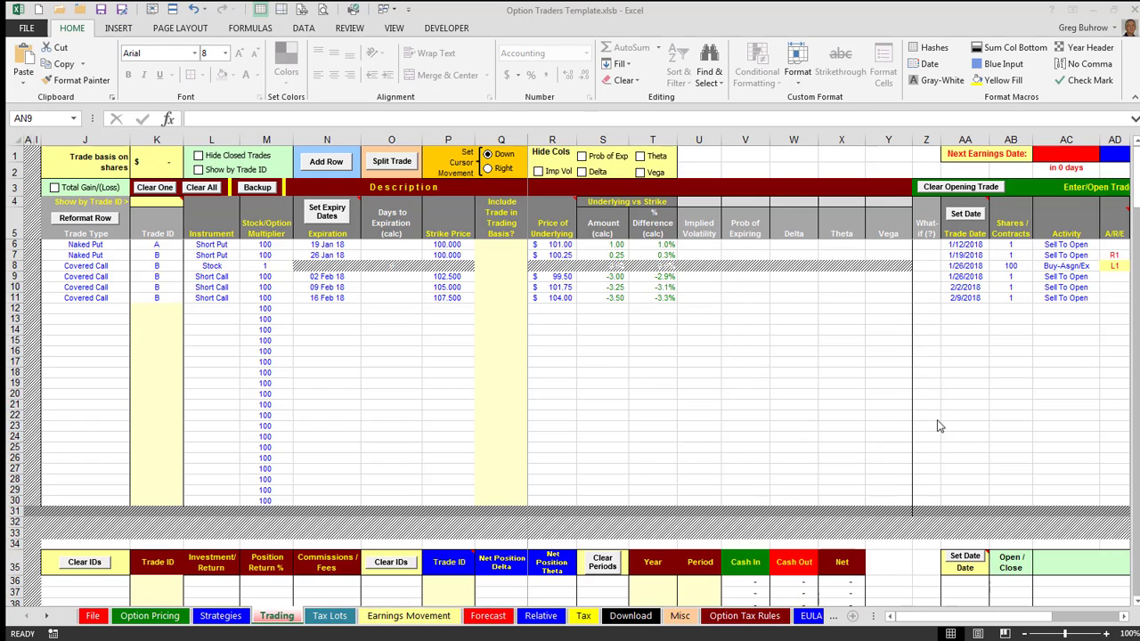
Step: Examine the opening and closing entries of the stock in row 8 and the covered calls in rows 9 to 11
left_click(1127, 619)
left_click(1127, 619)
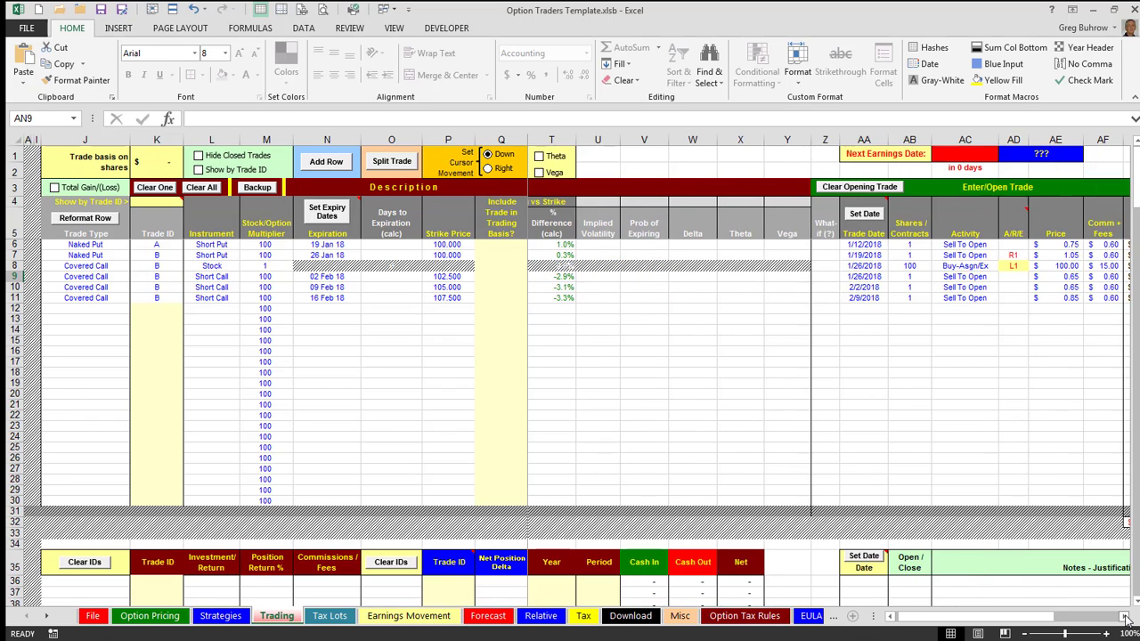
left_click(1127, 619)
left_click(1127, 619)
left_click(1126, 619)
left_click(1127, 619)
left_click(1126, 619)
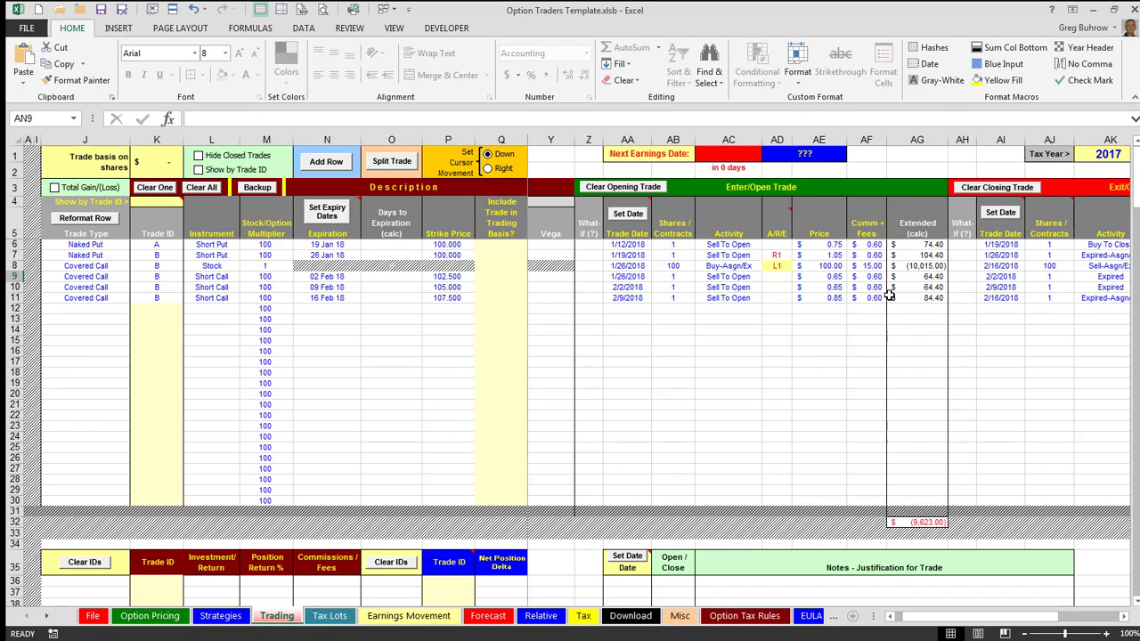
scroll(946, 303, "right", 3)
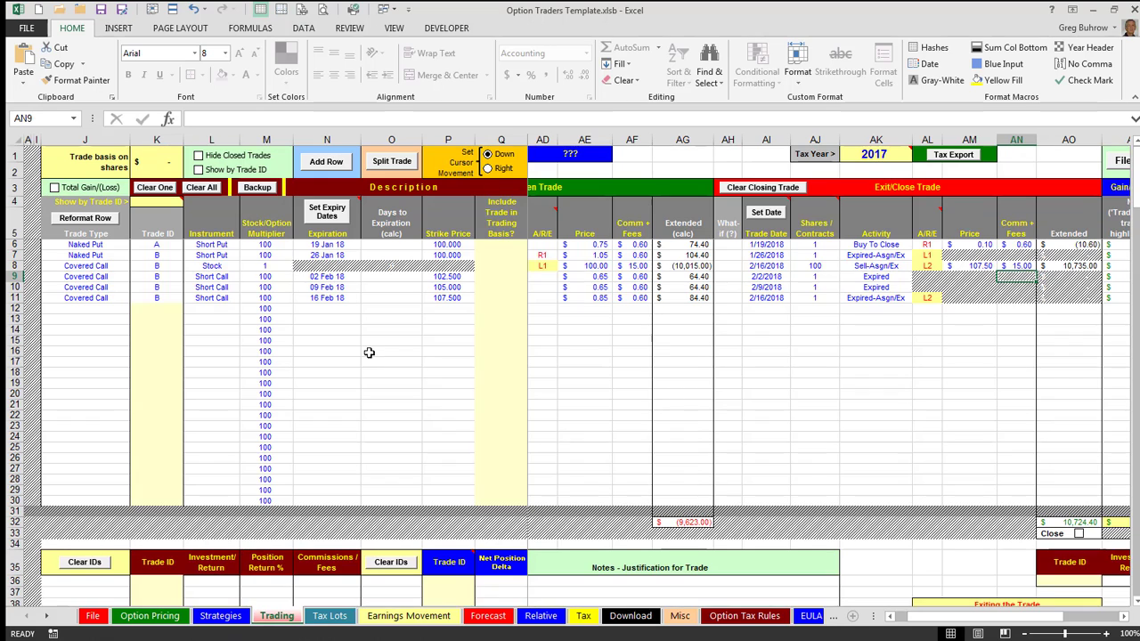
Step: Examine the Expected Movement and Probability of Reaching Forecast Price calculators below the trade rows
scroll(370, 352, "down", 6)
scroll(596, 526, "down", 3)
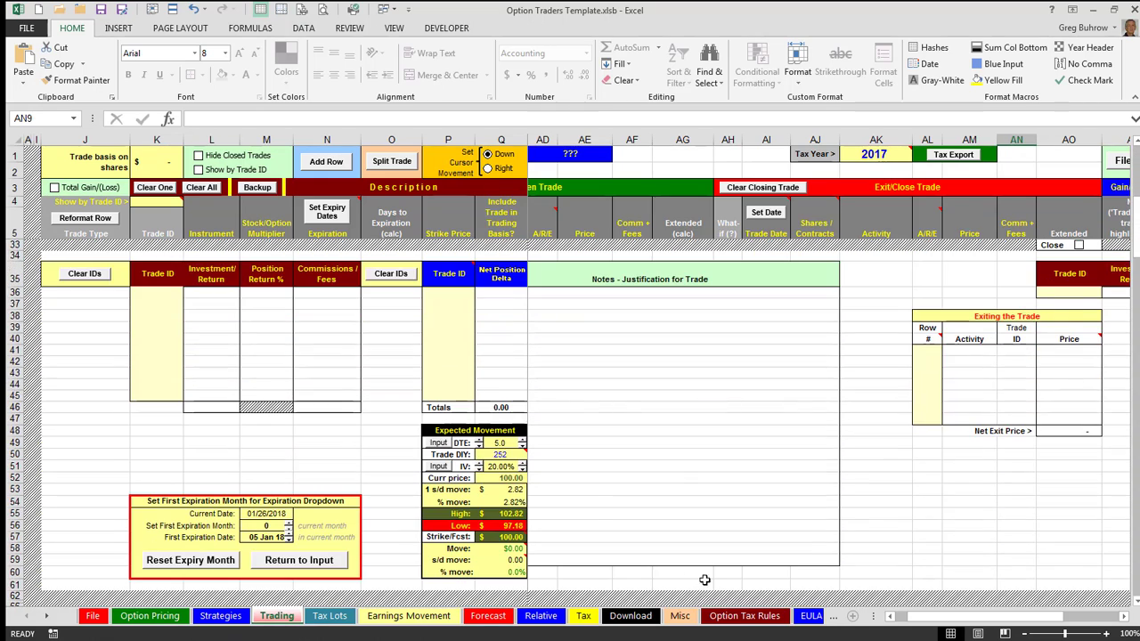
left_click(917, 619)
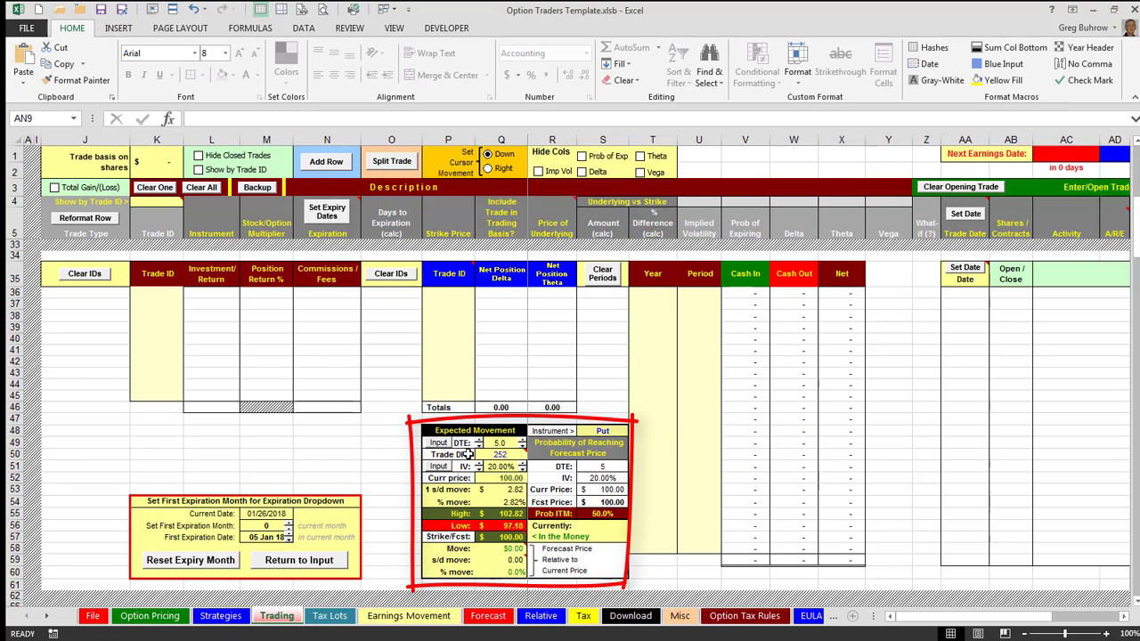
scroll(563, 489, "up", 9)
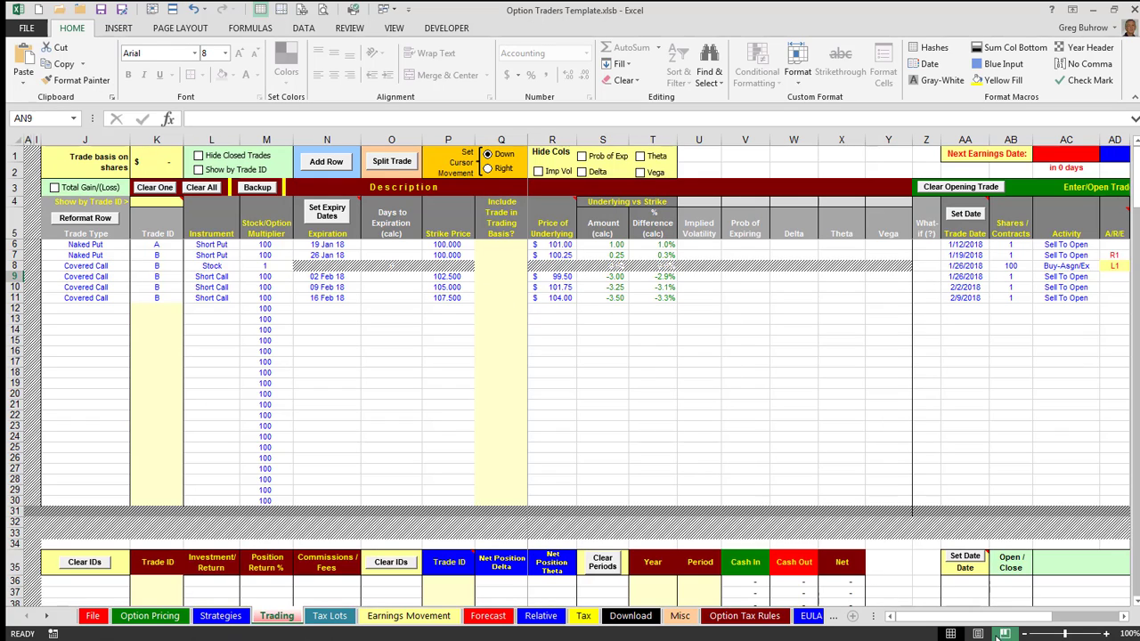
Step: Set the closing activity of the short call in row 11 to Expired-Asgn/Ex with link code L2
left_click_drag(1031, 623, 1039, 624)
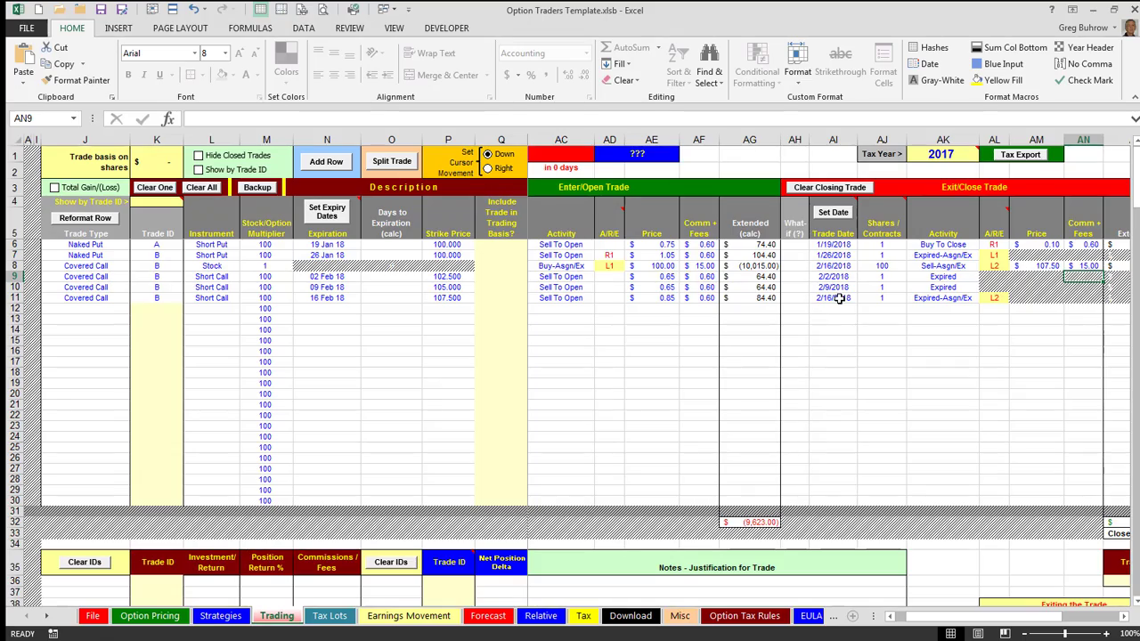
left_click(959, 300)
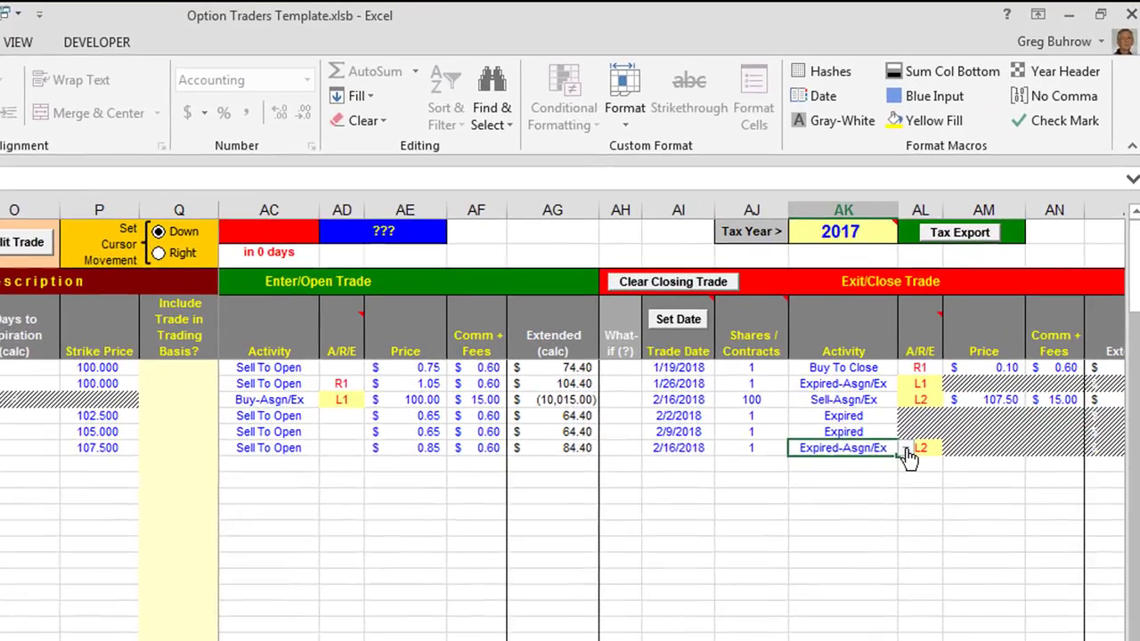
left_click(986, 299)
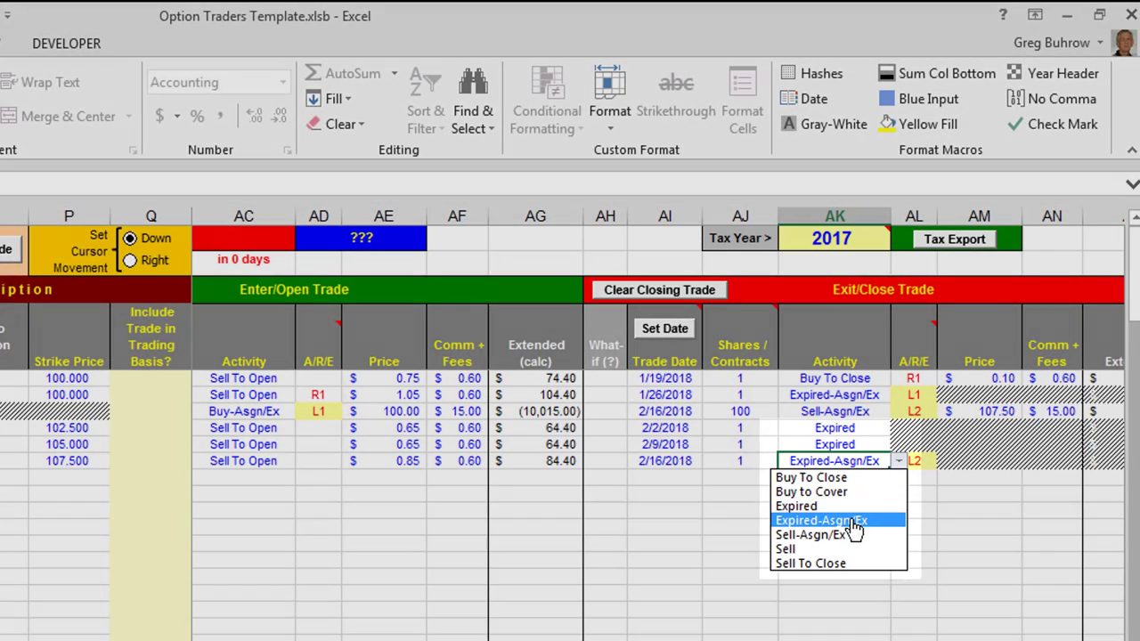
left_click(853, 523)
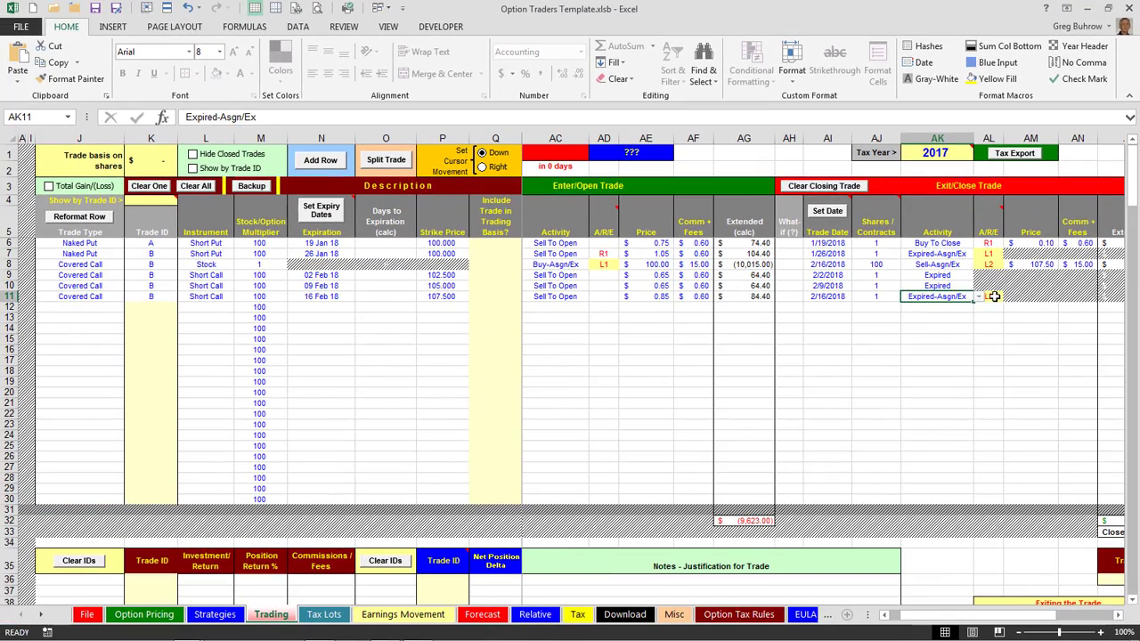
left_click(982, 320)
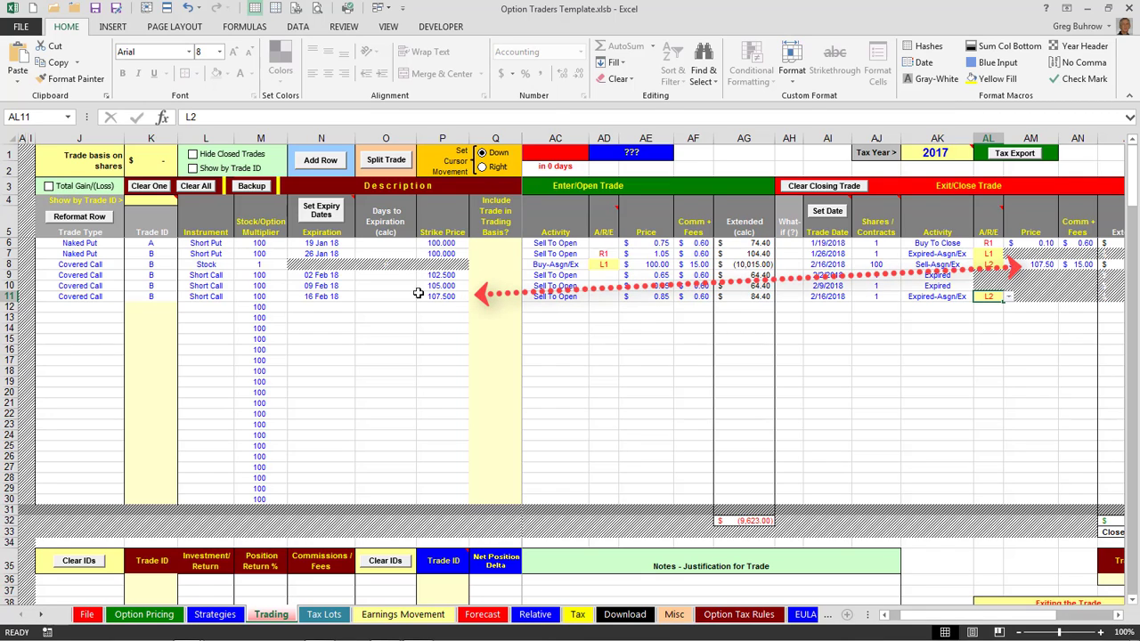
Step: Clear the closing trade of the stock position in row 8, starting from its What-if cell
left_click(1117, 618)
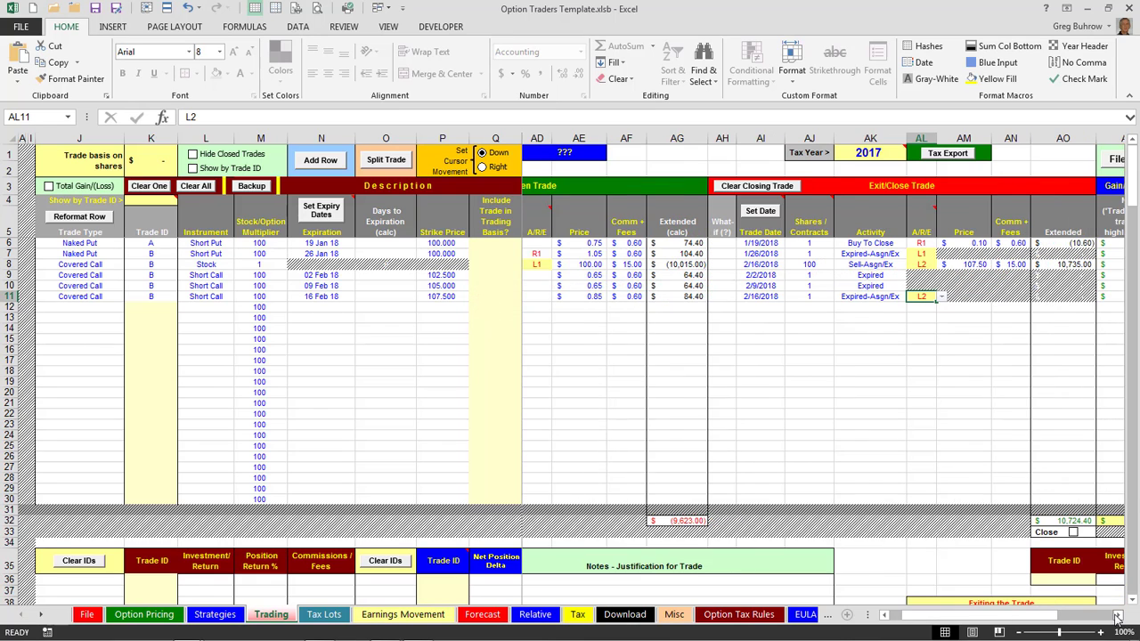
left_click(1117, 618)
left_click(1117, 618)
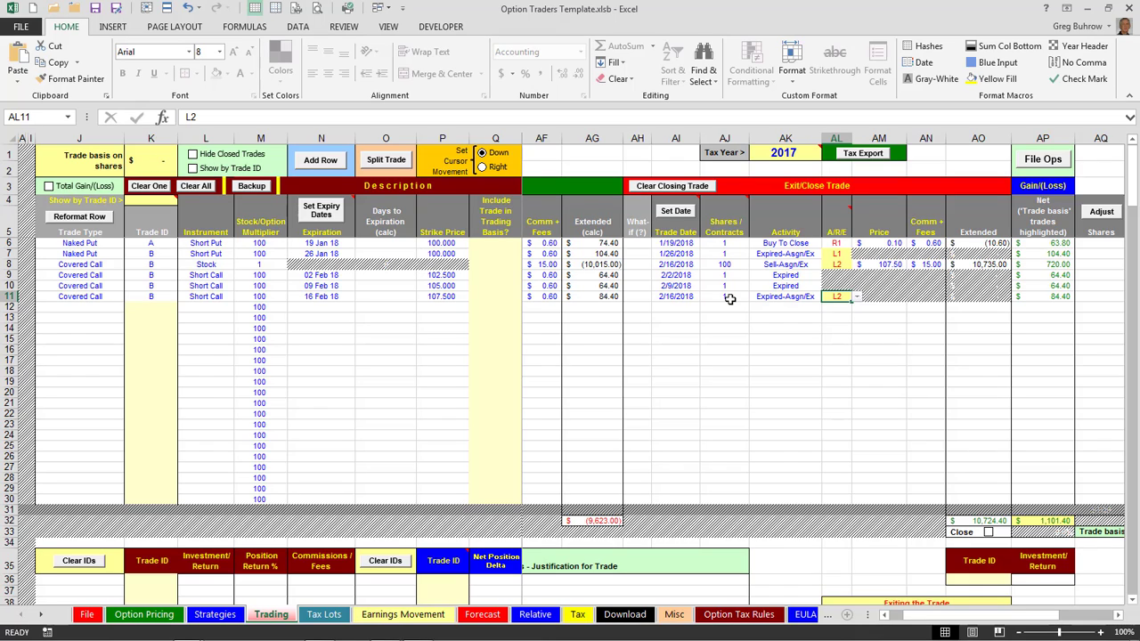
left_click(640, 265)
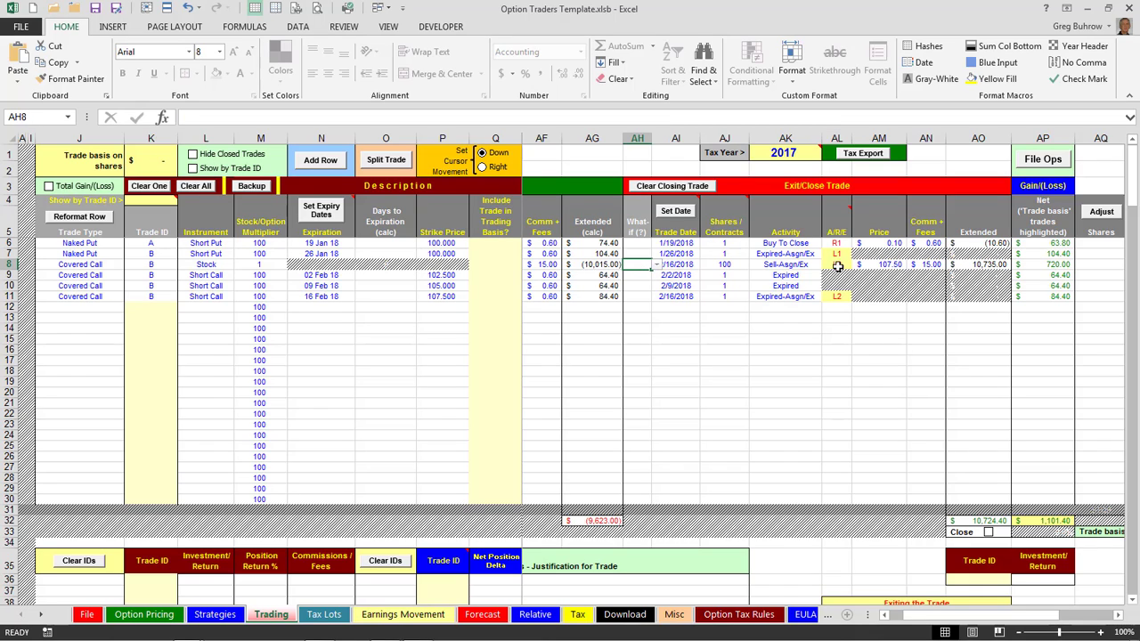
left_click(660, 190)
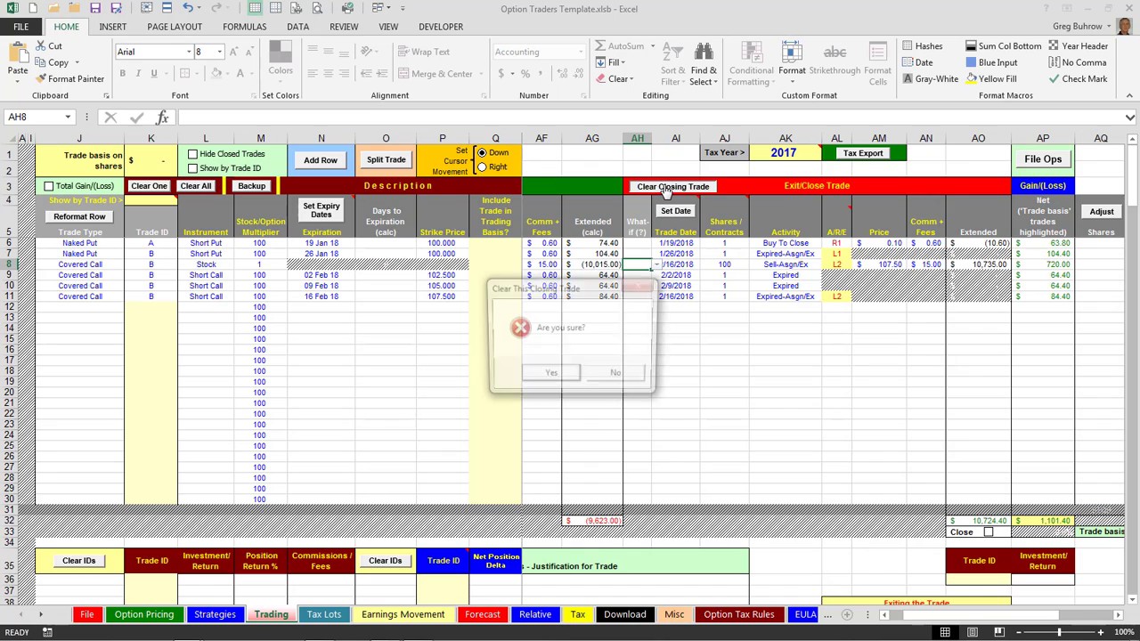
left_click(551, 376)
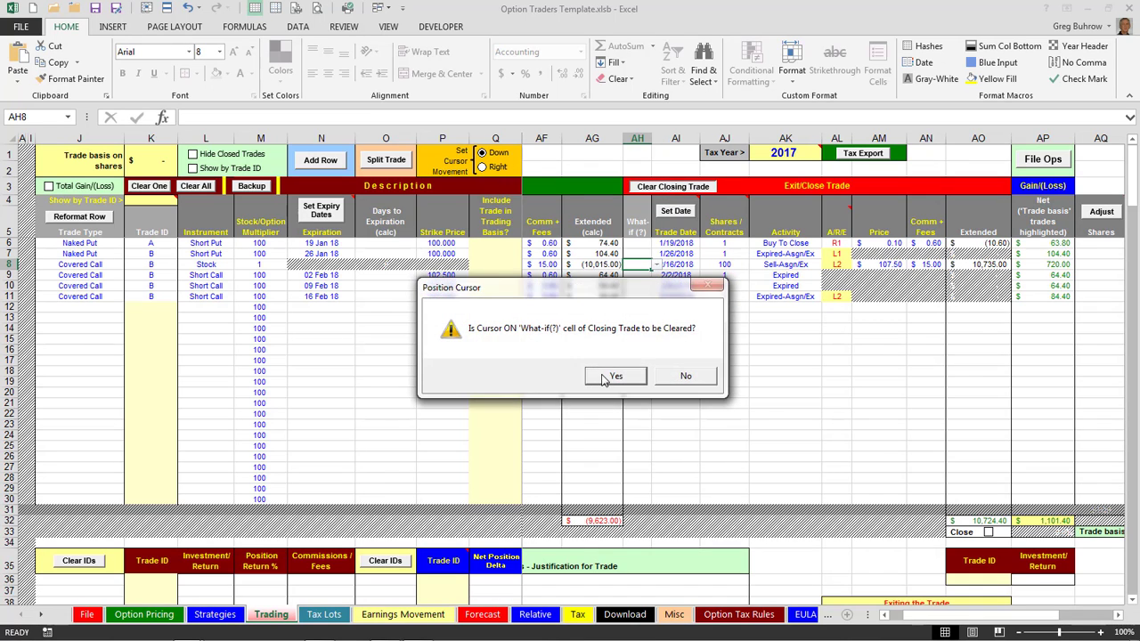
left_click(605, 379)
Step: Set Include Trade in Trading Basis to Yes for the Trade ID B trades in rows 7 to 11
left_click_drag(912, 620, 902, 621)
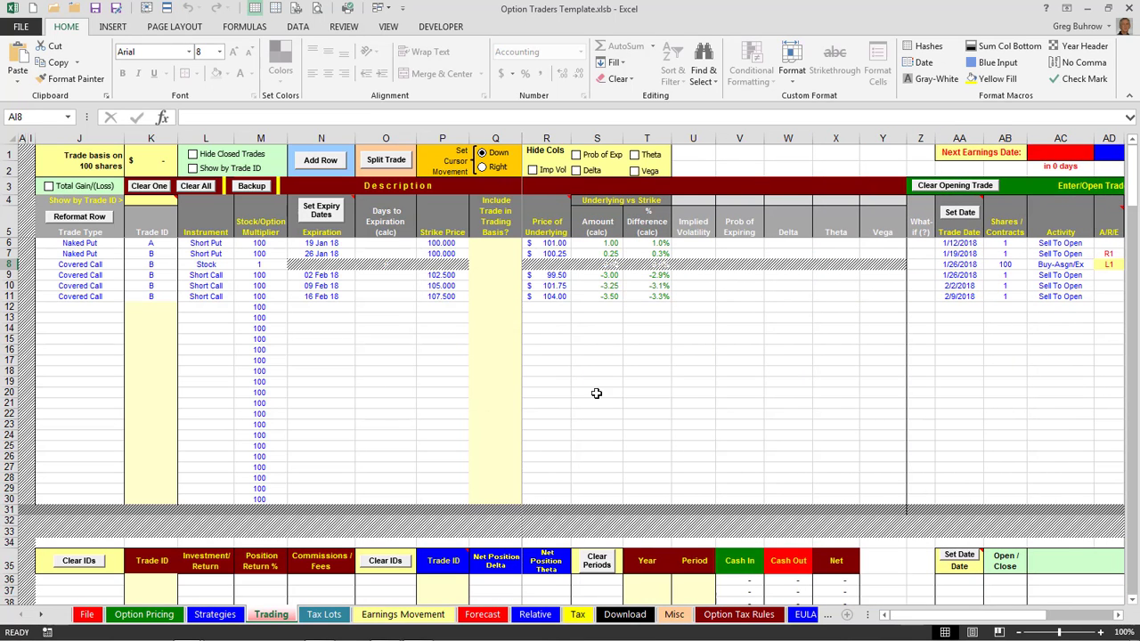
left_click(491, 246)
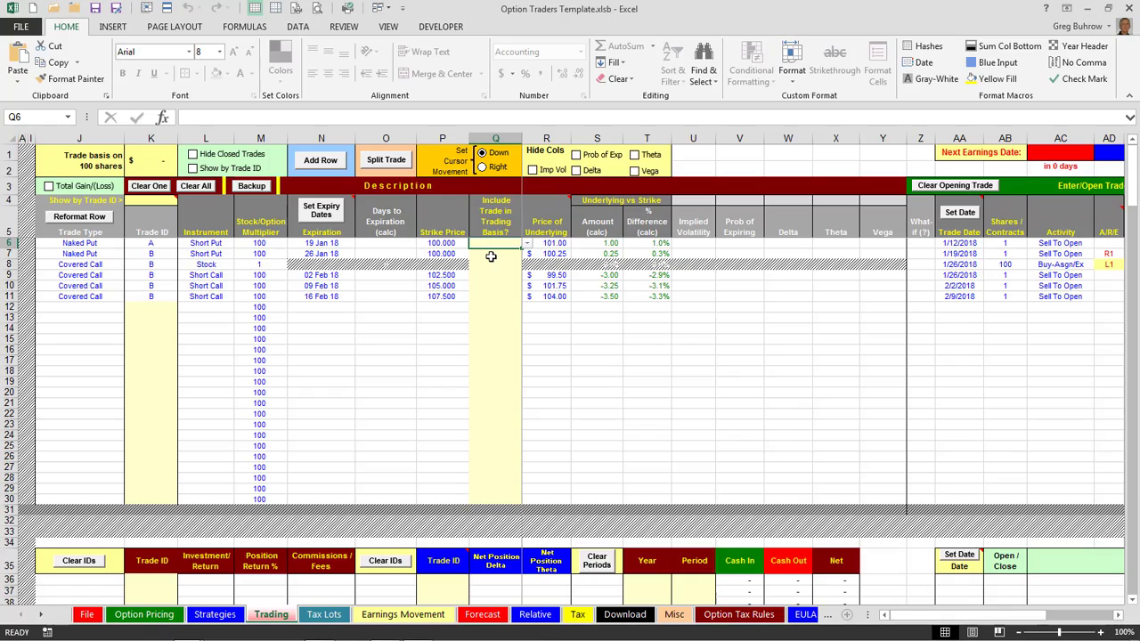
left_click(491, 255)
left_click(527, 258)
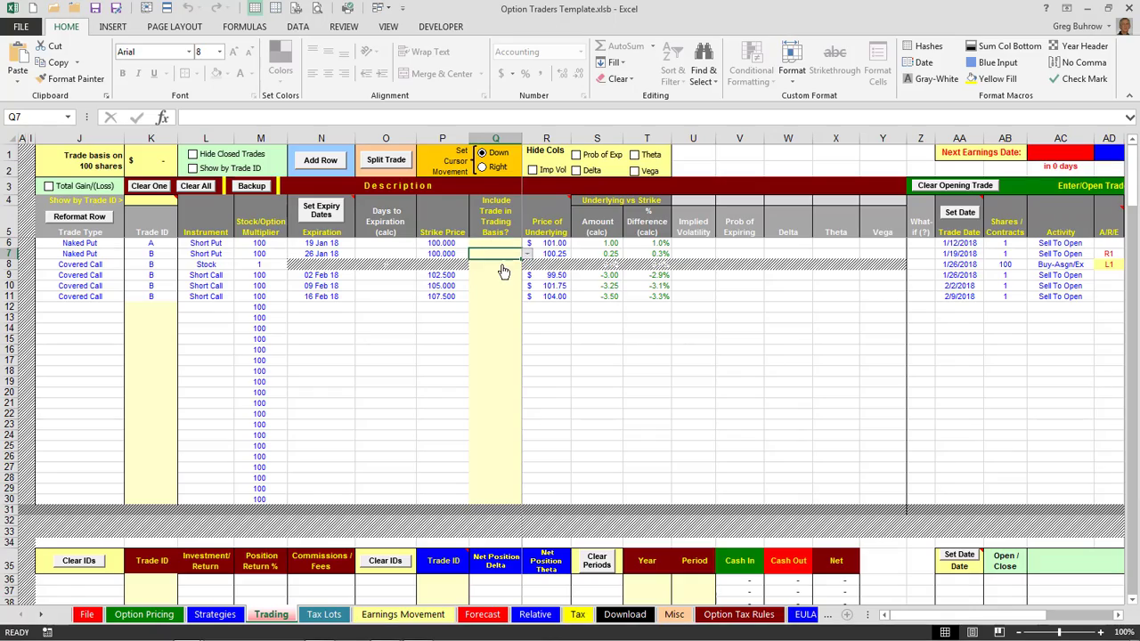
left_click(501, 268)
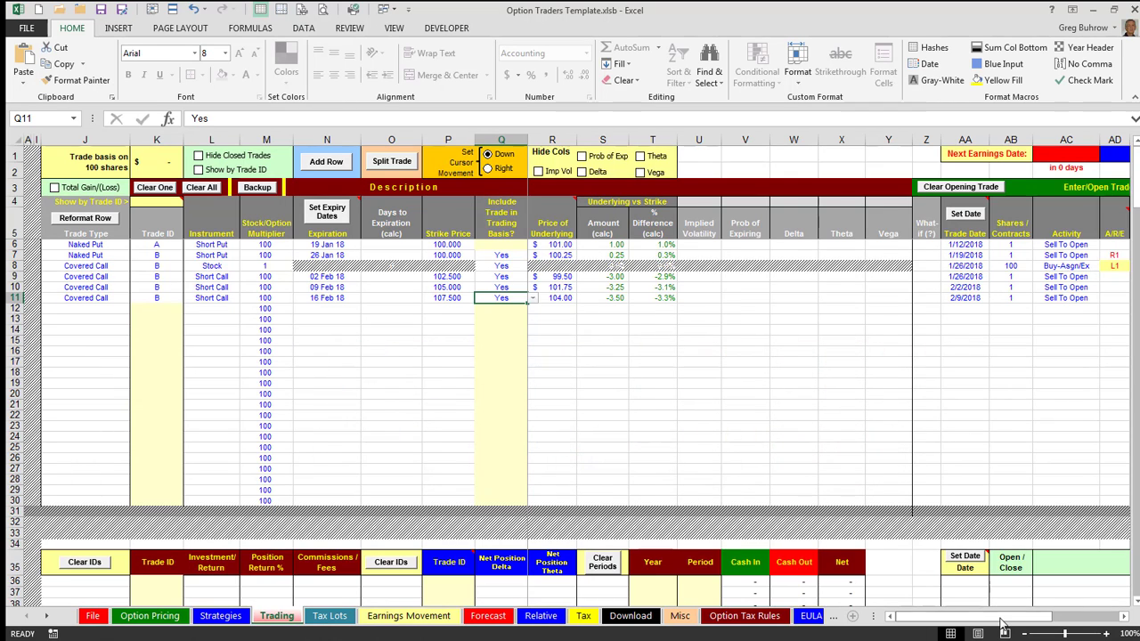
Step: Review the net gain/loss of the included trades and re-enter the closing trade of the stock in row 8
left_click_drag(1001, 623, 1009, 626)
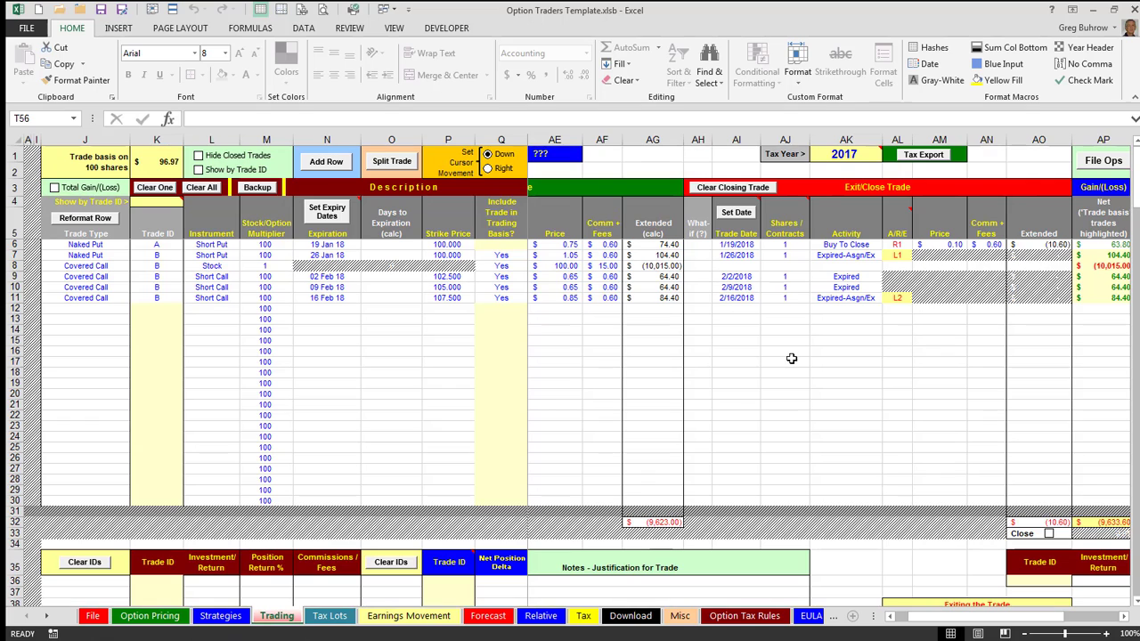
key("Return")
left_click_drag(974, 620, 944, 620)
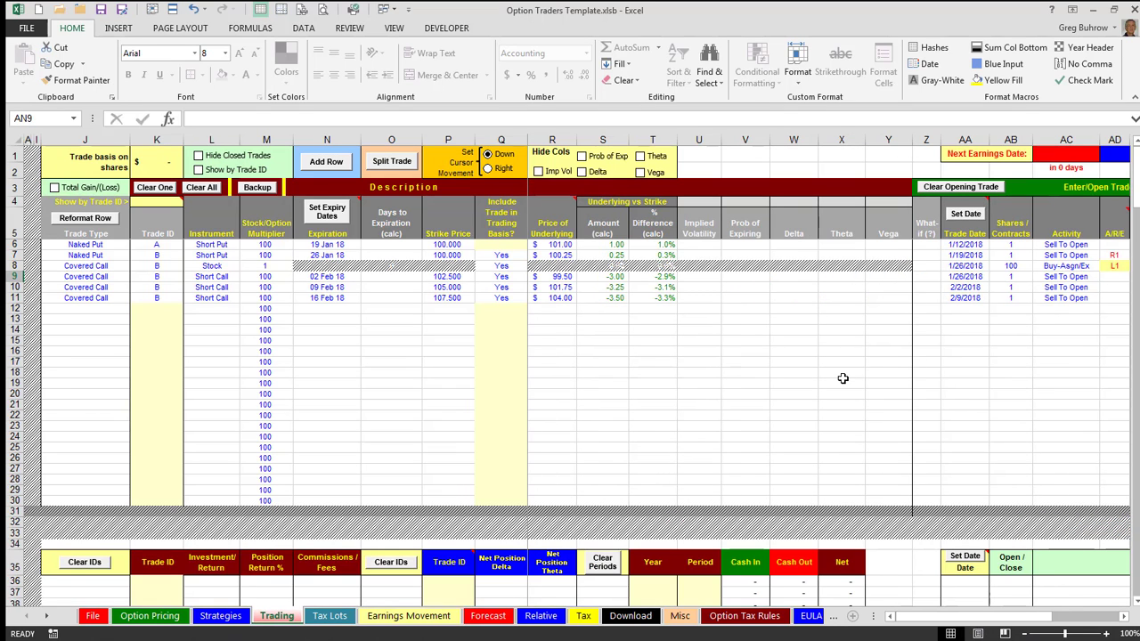